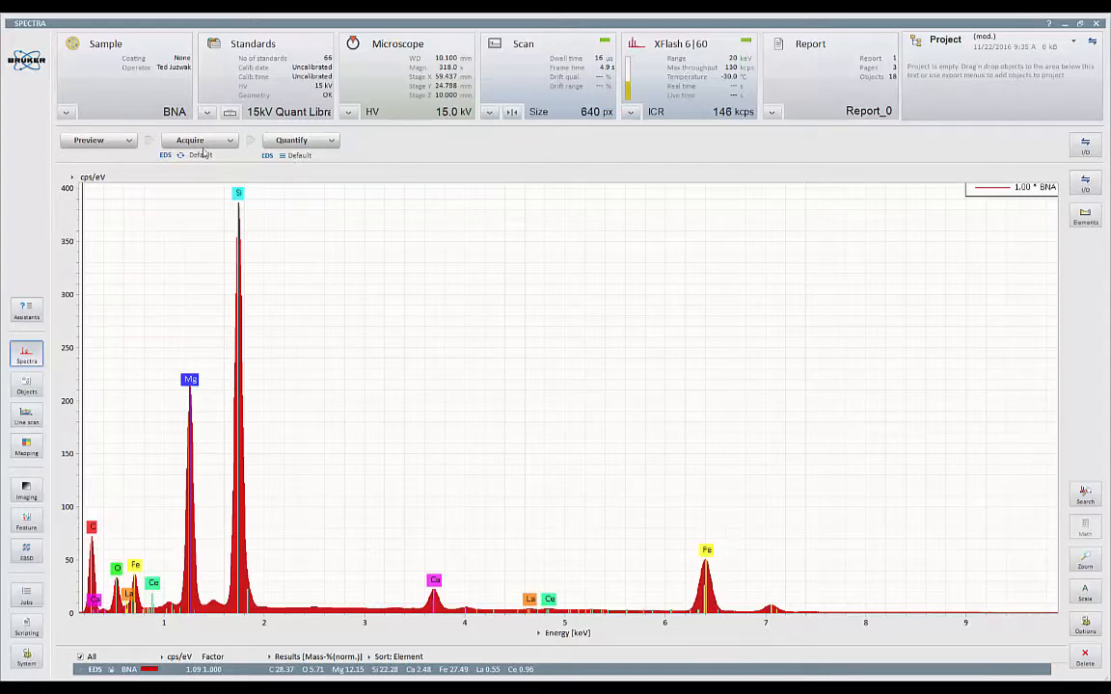
# Start the live spectrum preview and delete the existing BNA spectrum from the spectra list.
pyautogui.click(96, 145)
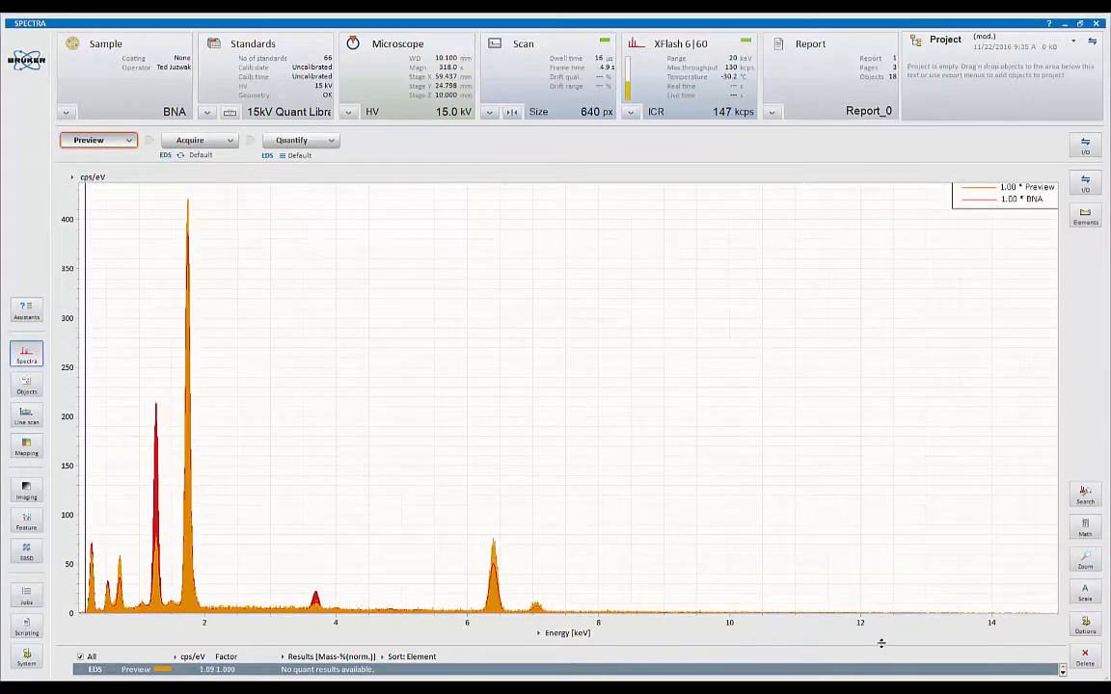
pyautogui.moveTo(876, 649); pyautogui.dragTo(865, 616)
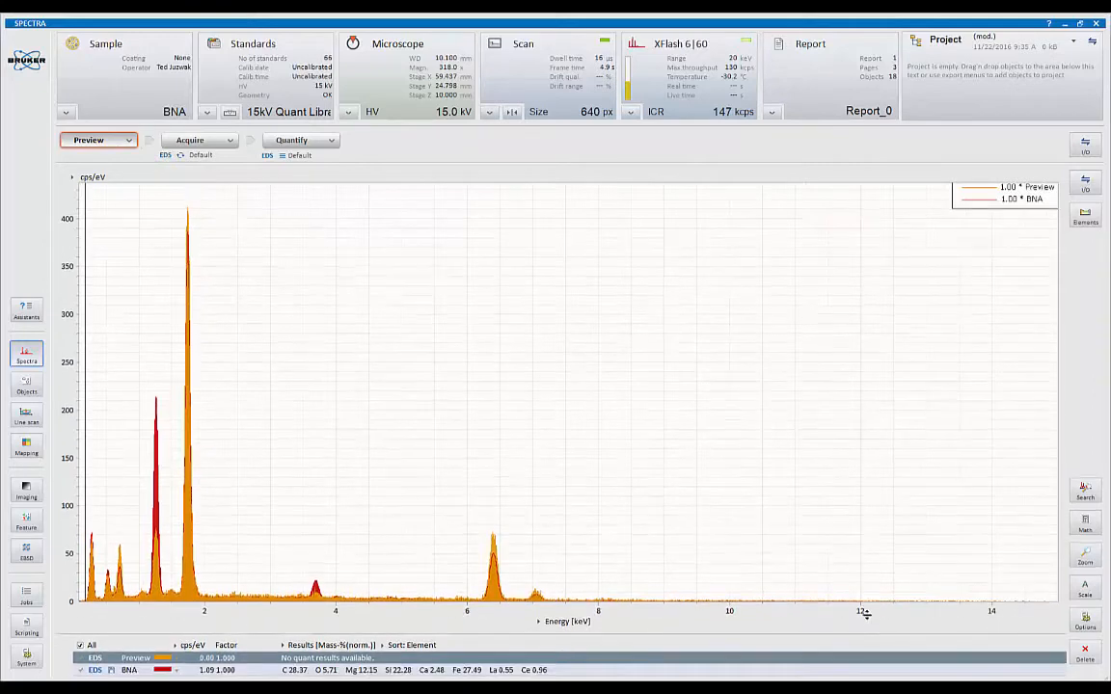
pyautogui.click(800, 670)
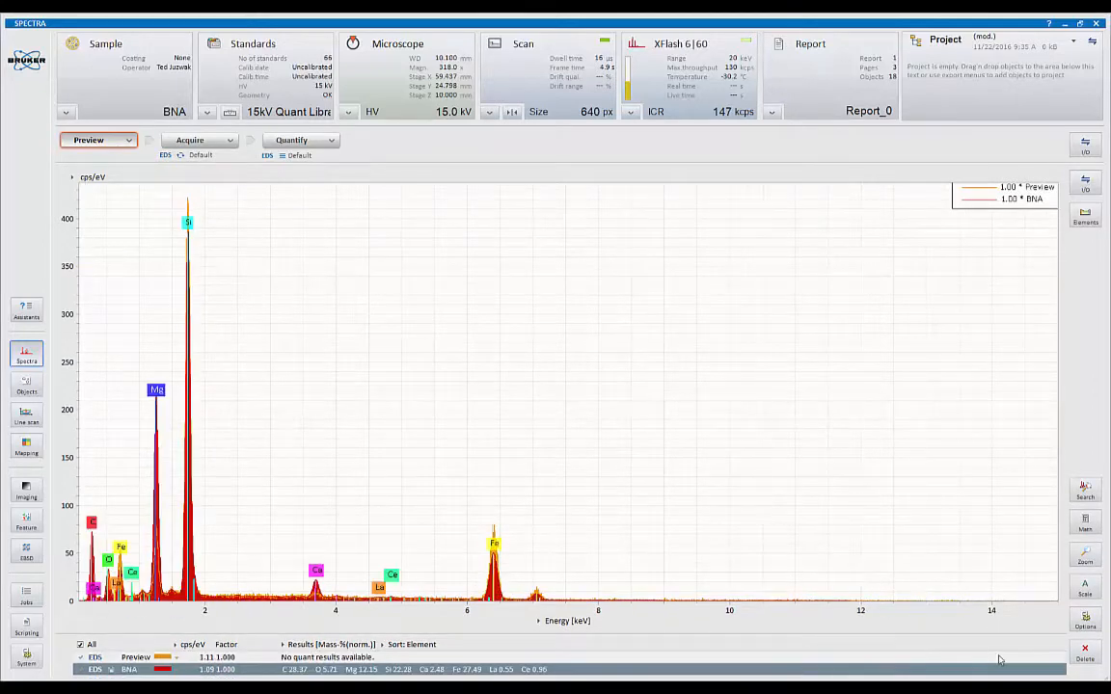
pyautogui.click(1084, 653)
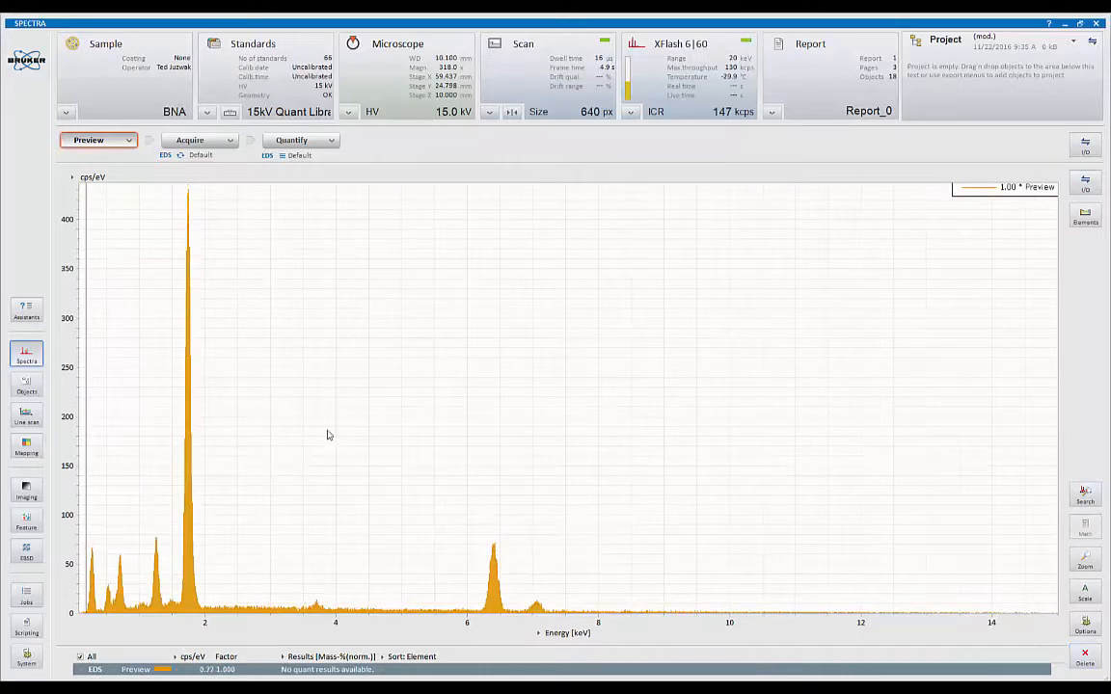
# Review the preview timing settings for the spectrum interval and average time.
pyautogui.click(128, 139)
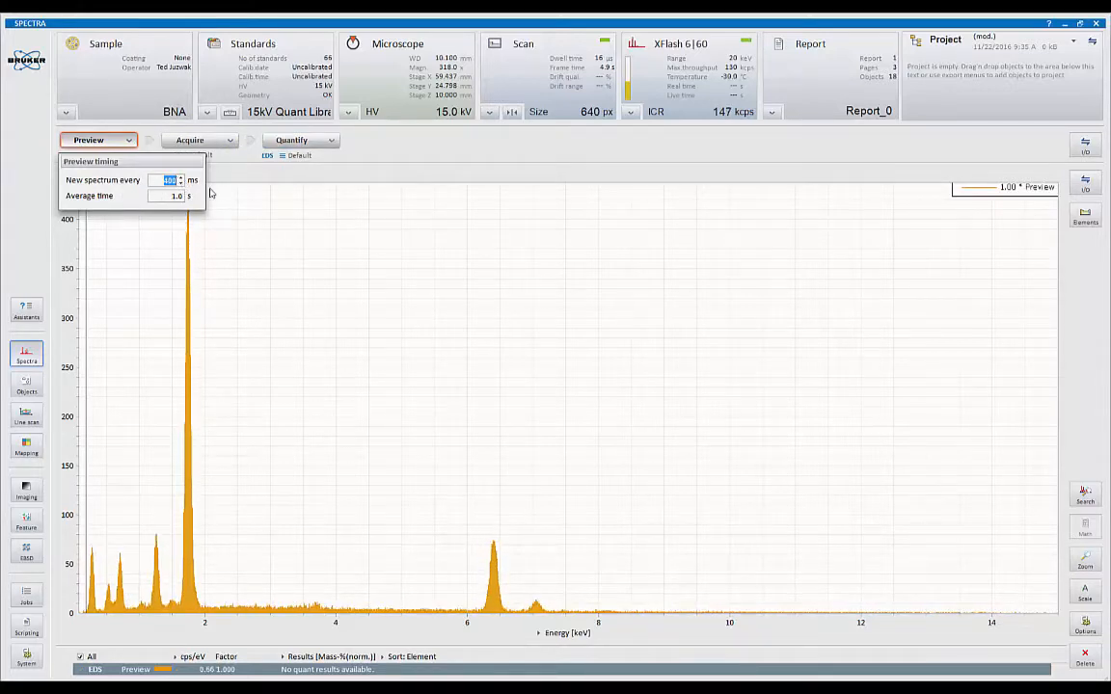
pyautogui.click(257, 217)
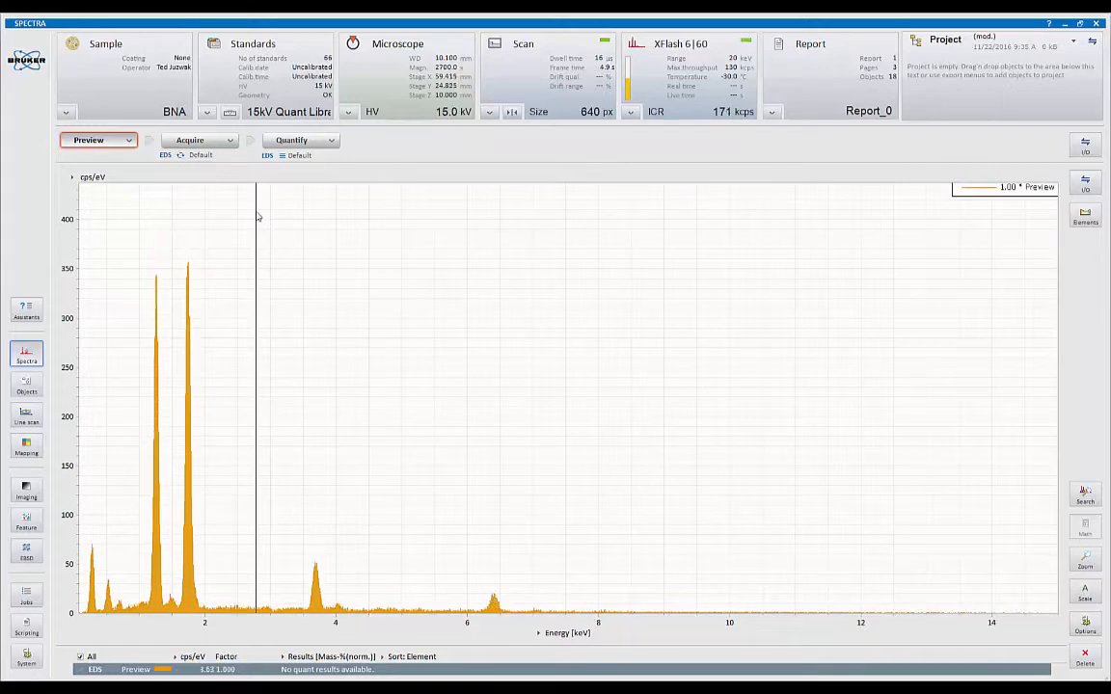
# Mark the titanium (Ti) lines on the preview spectrum and stop the preview.
pyautogui.click(1084, 218)
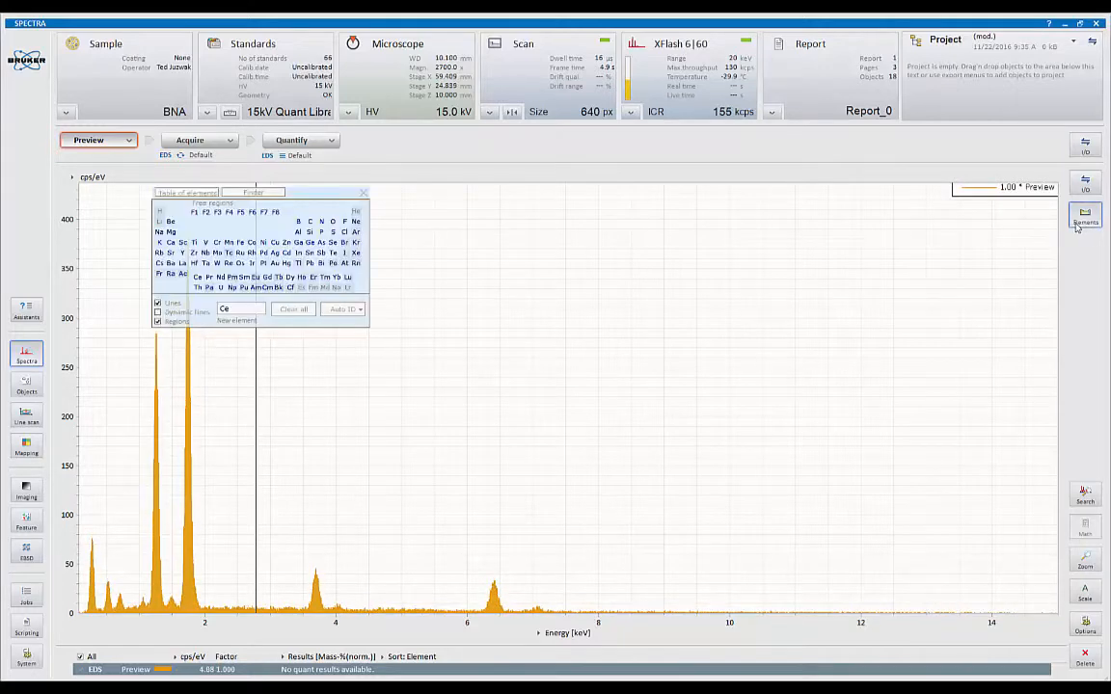
pyautogui.click(194, 242)
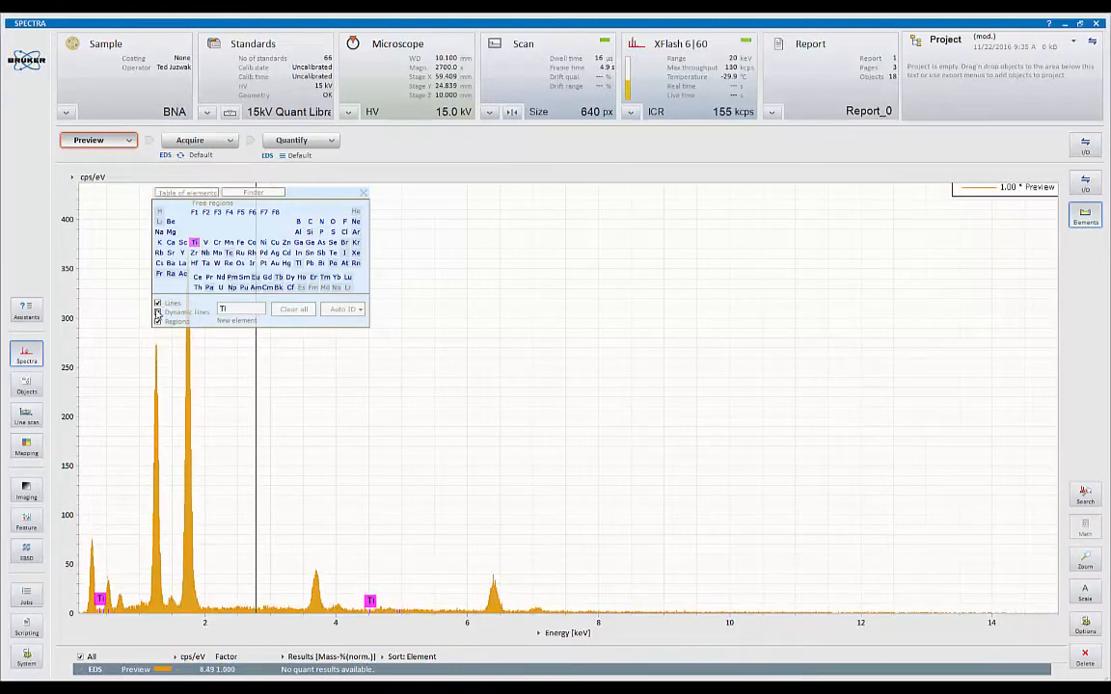
pyautogui.click(363, 193)
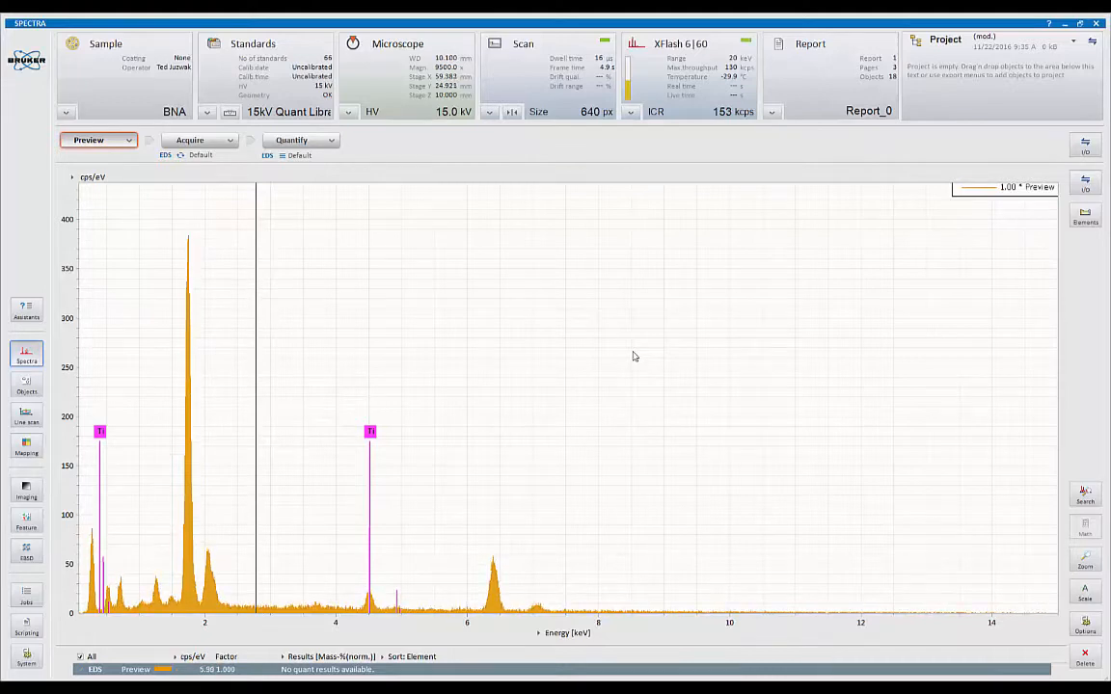
pyautogui.click(101, 143)
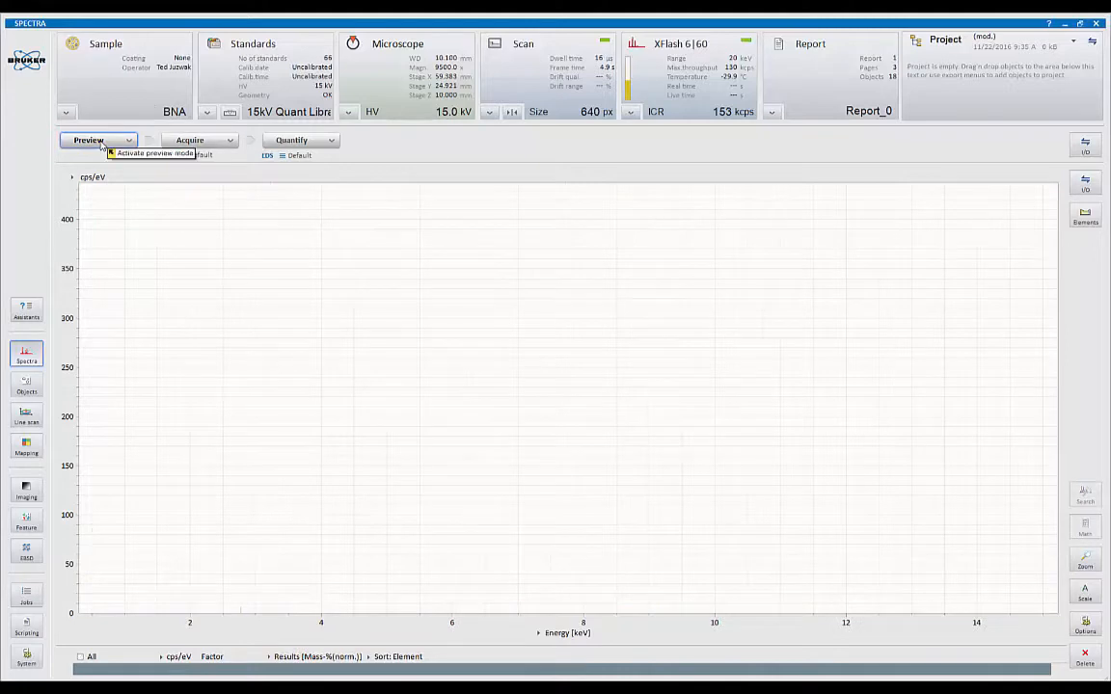
# Try the Automatic acquisition mode, look through its precision choices, and return the acquisition mode to Manual.
pyautogui.click(230, 141)
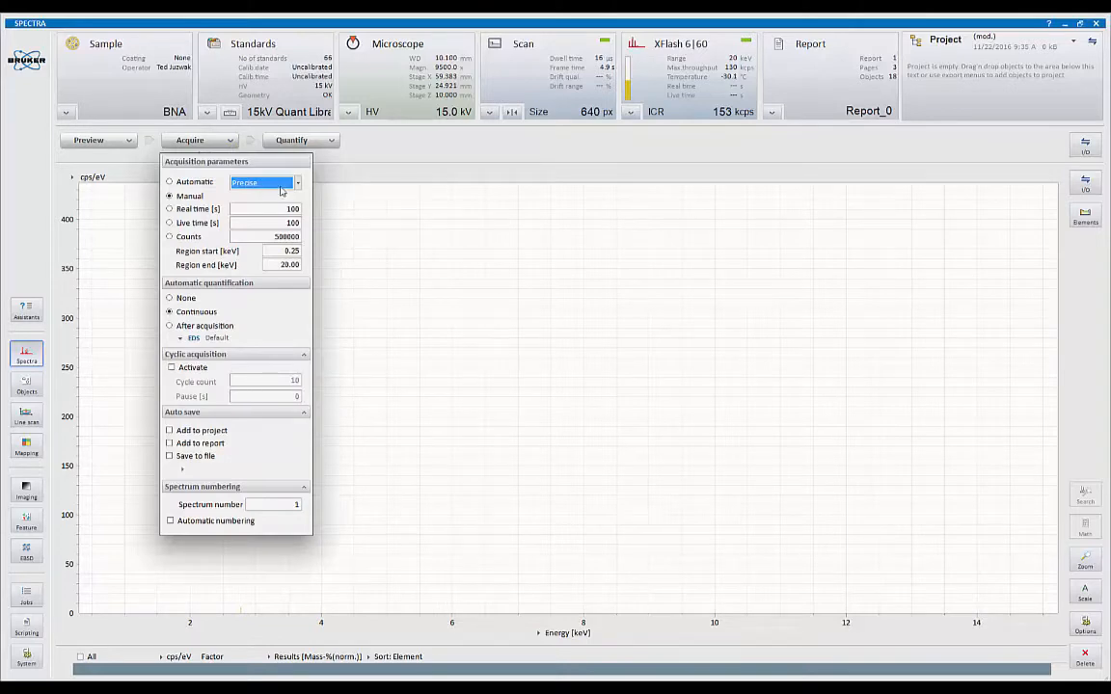
pyautogui.click(183, 183)
pyautogui.click(297, 183)
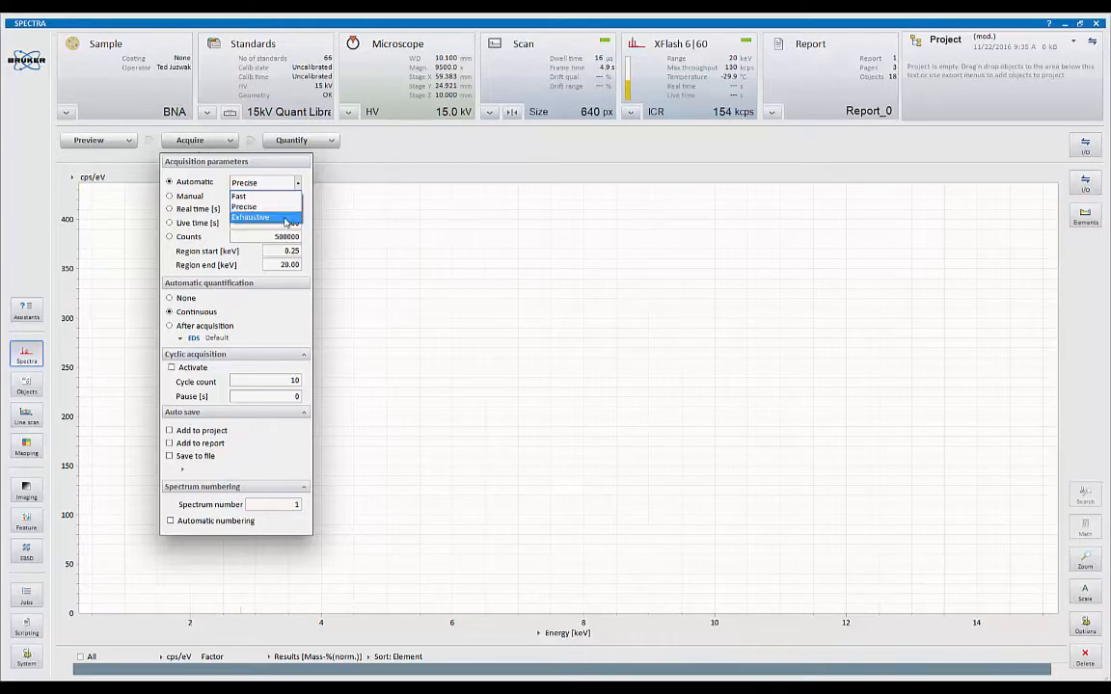
pyautogui.click(467, 258)
pyautogui.click(191, 197)
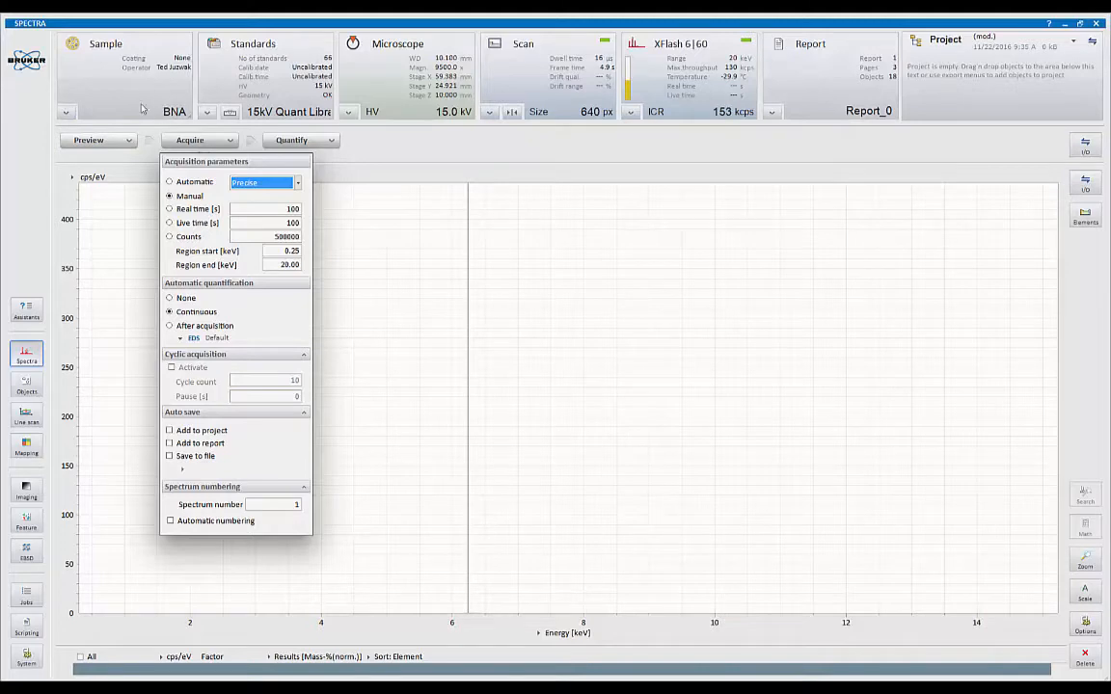
pyautogui.click(377, 333)
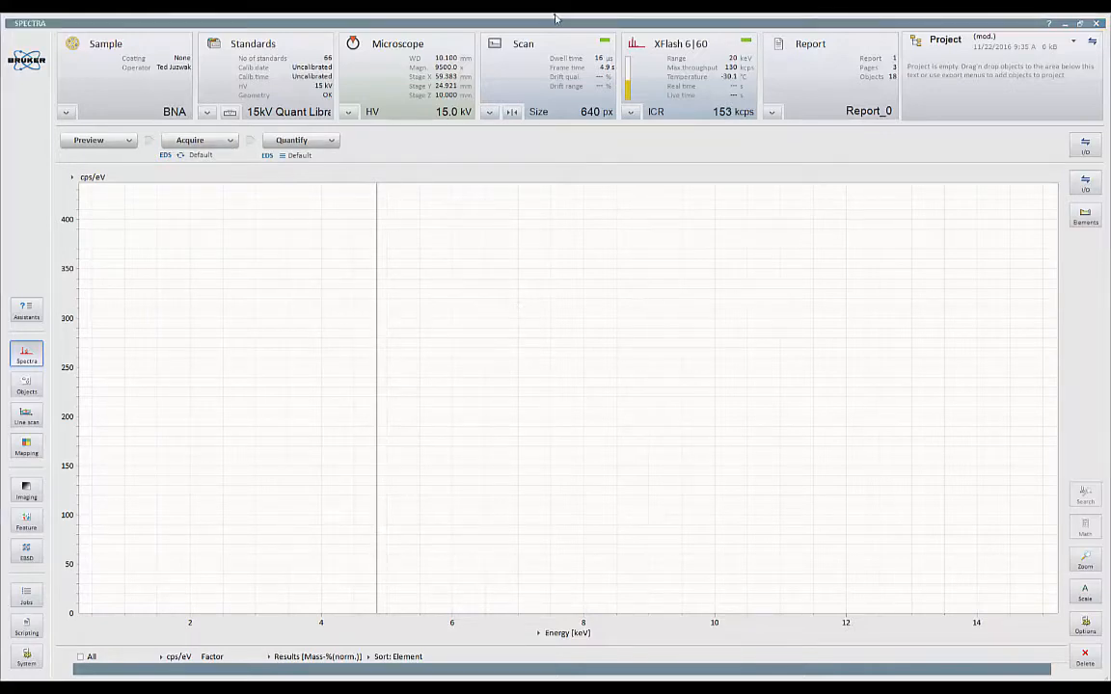
# Start acquiring the spectrum, try stretching its intensity axis and compressing its energy axis, and reset the scaling.
pyautogui.click(198, 141)
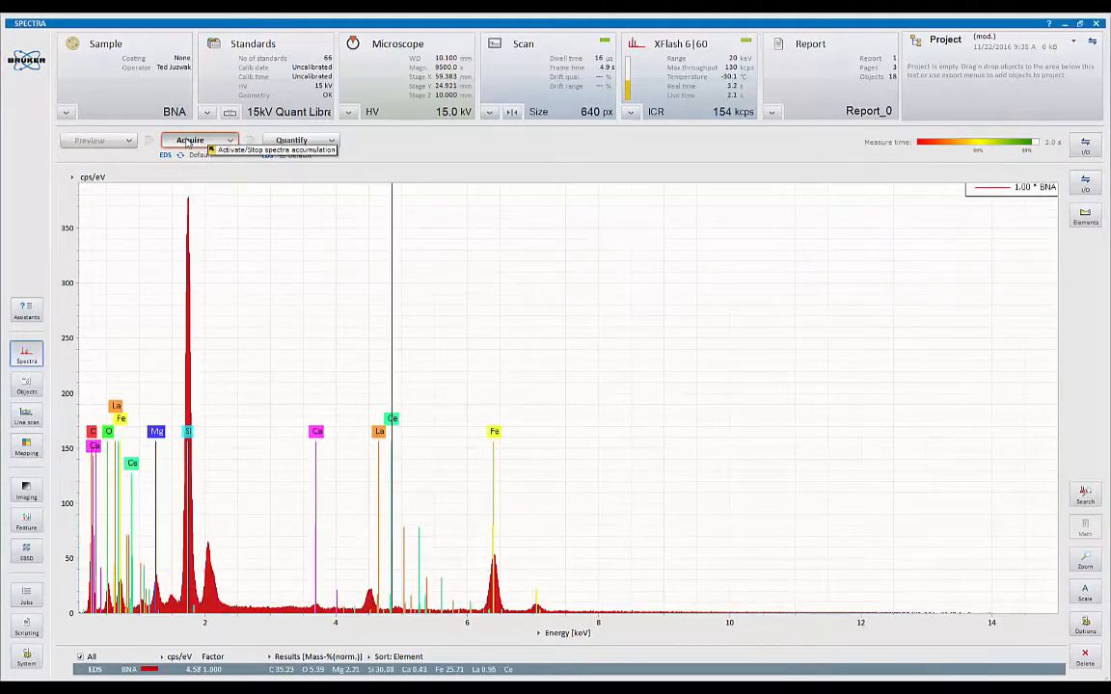
pyautogui.moveTo(65, 542); pyautogui.dragTo(70, 431)
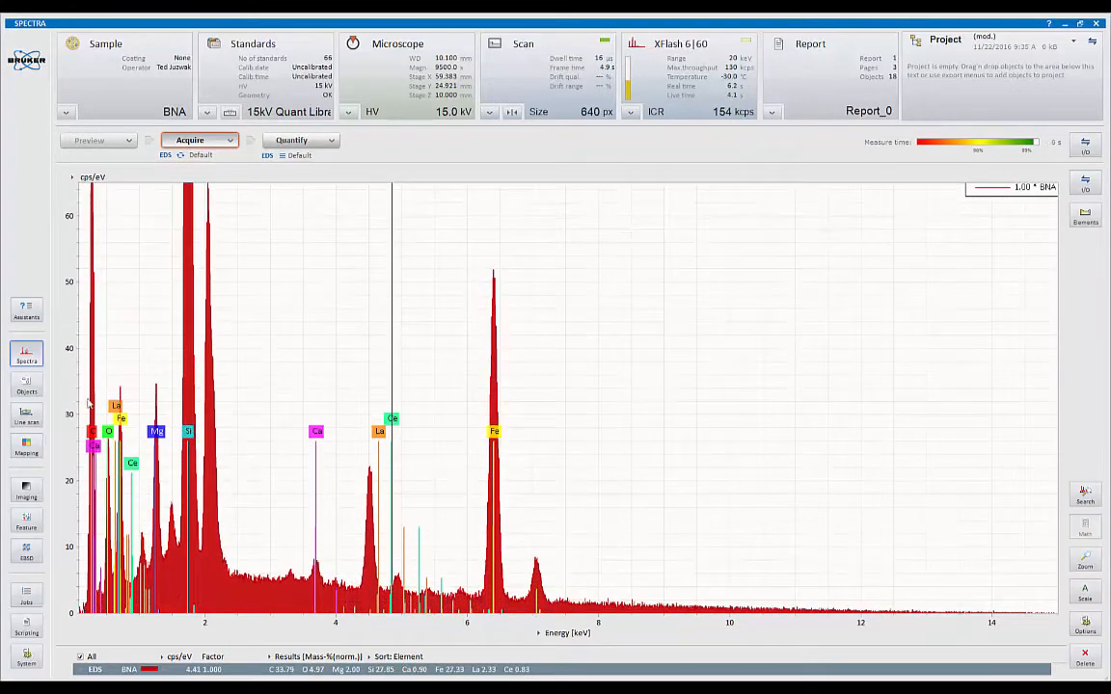
pyautogui.moveTo(397, 620)
pyautogui.mouseDown()
pyautogui.moveTo(552, 617)
pyautogui.moveTo(214, 614)
pyautogui.moveTo(454, 623)
pyautogui.moveTo(376, 630)
pyautogui.moveTo(395, 617)
pyautogui.mouseUp()
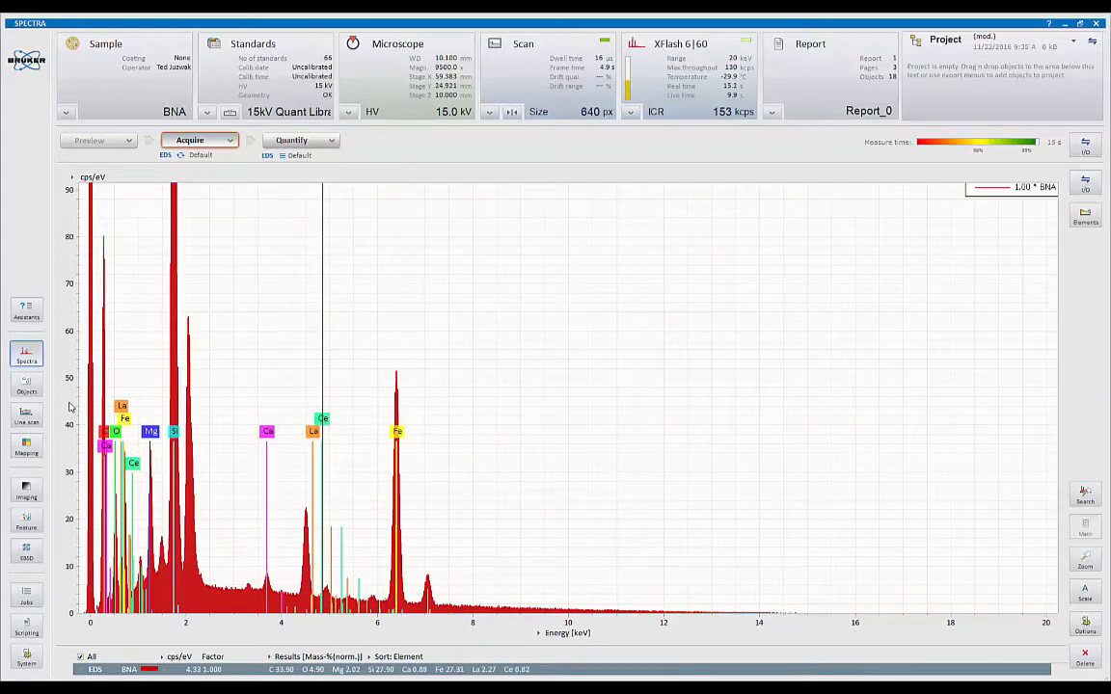
pyautogui.click(1084, 595)
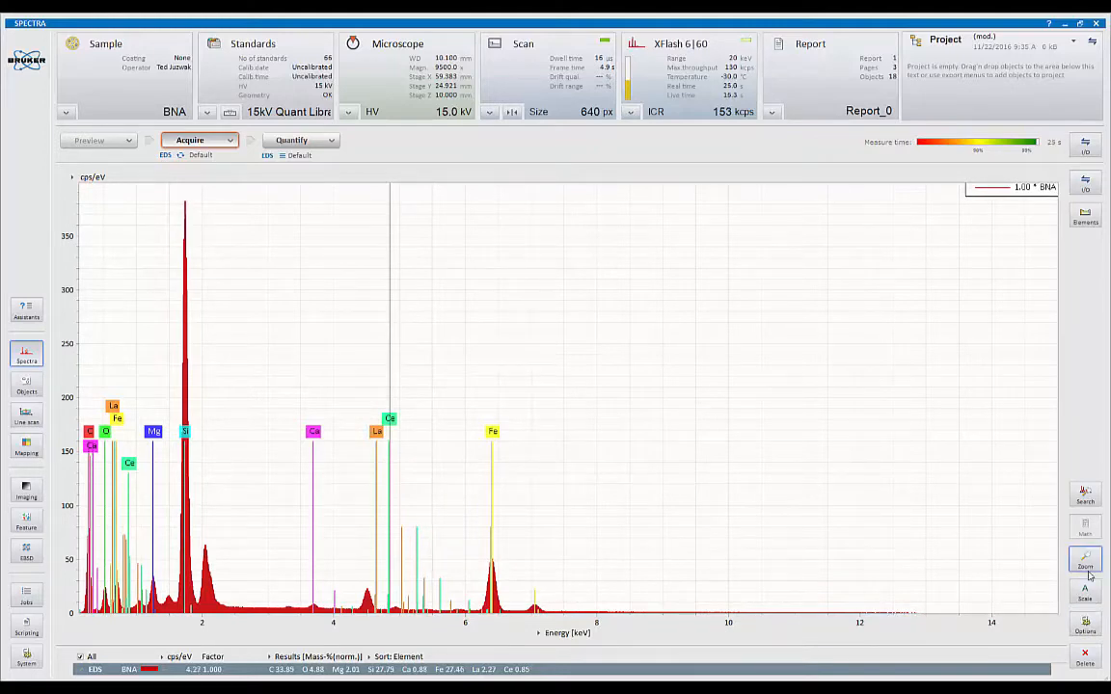
# Try the logarithmic Y axis, return it to linear, and turn off Individual scaling for the spectra.
pyautogui.click(1084, 622)
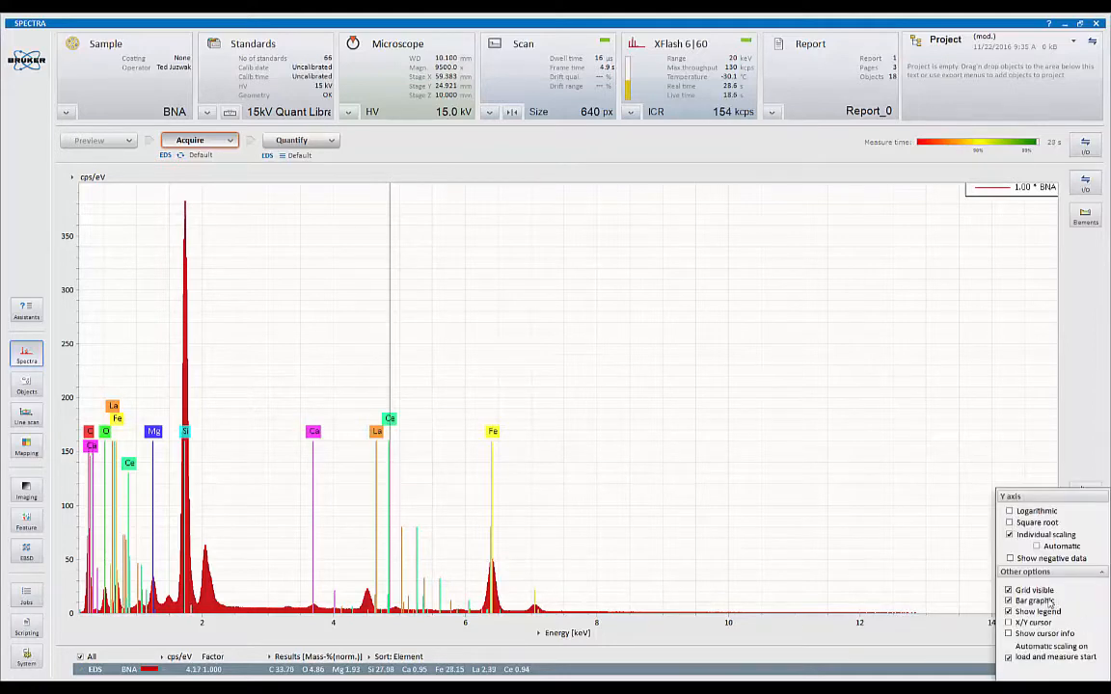
pyautogui.click(1026, 513)
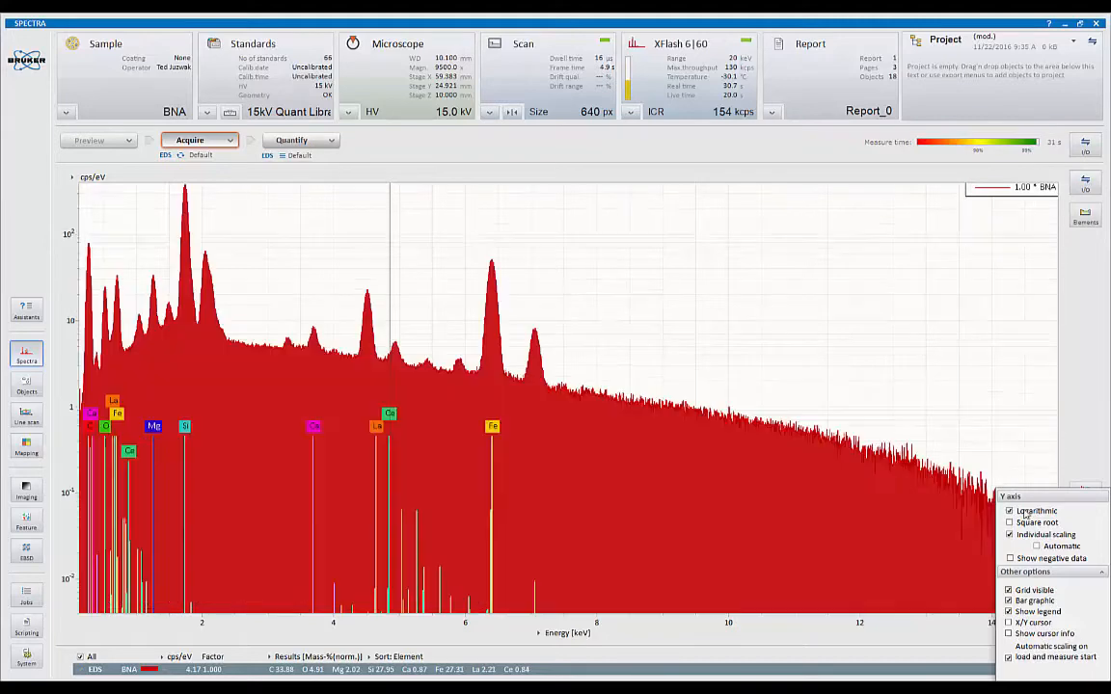
pyautogui.click(1017, 521)
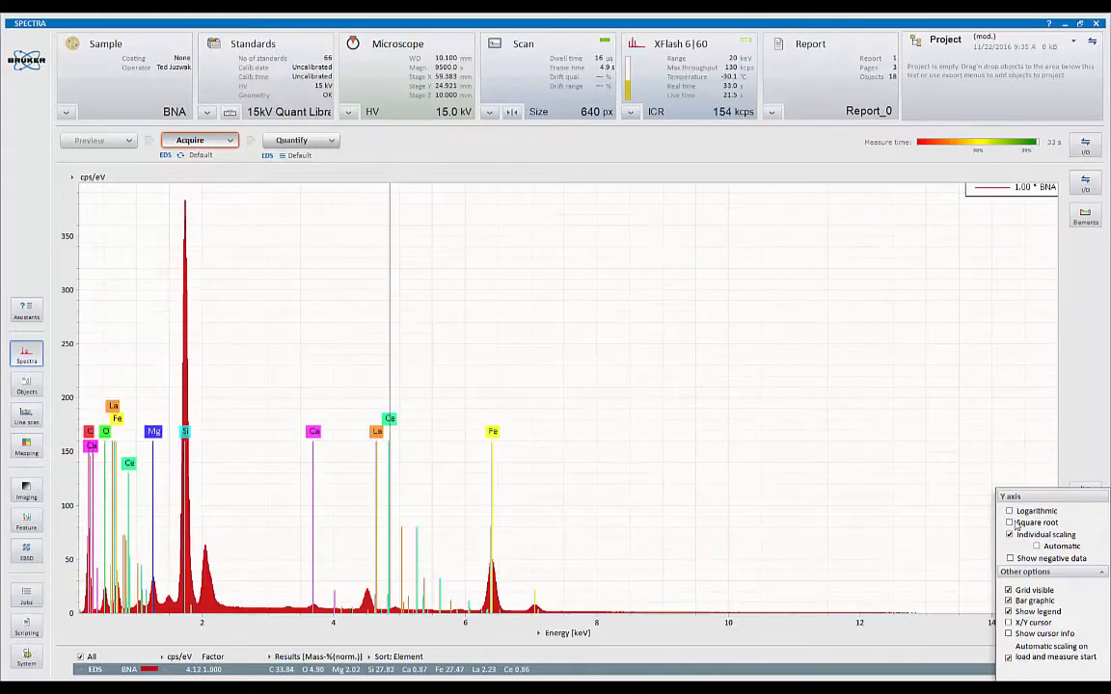
pyautogui.click(1015, 524)
pyautogui.click(1009, 534)
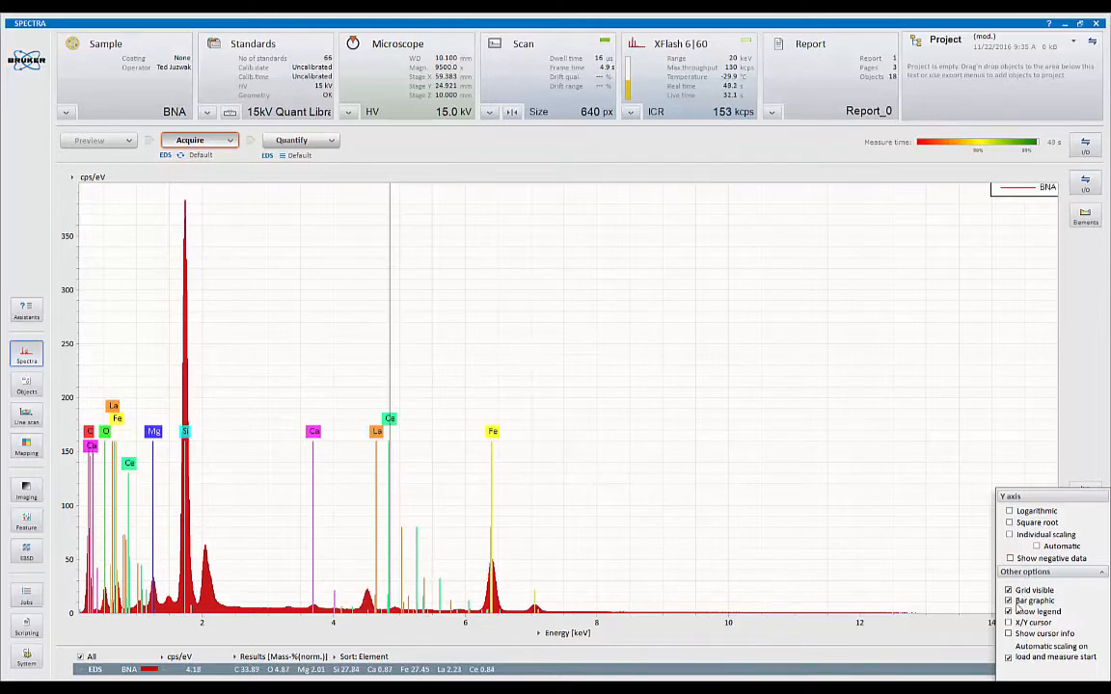
# Try toggling the Bar graphic display and showing the cursor info, restoring both display options.
pyautogui.click(1017, 605)
pyautogui.click(1017, 605)
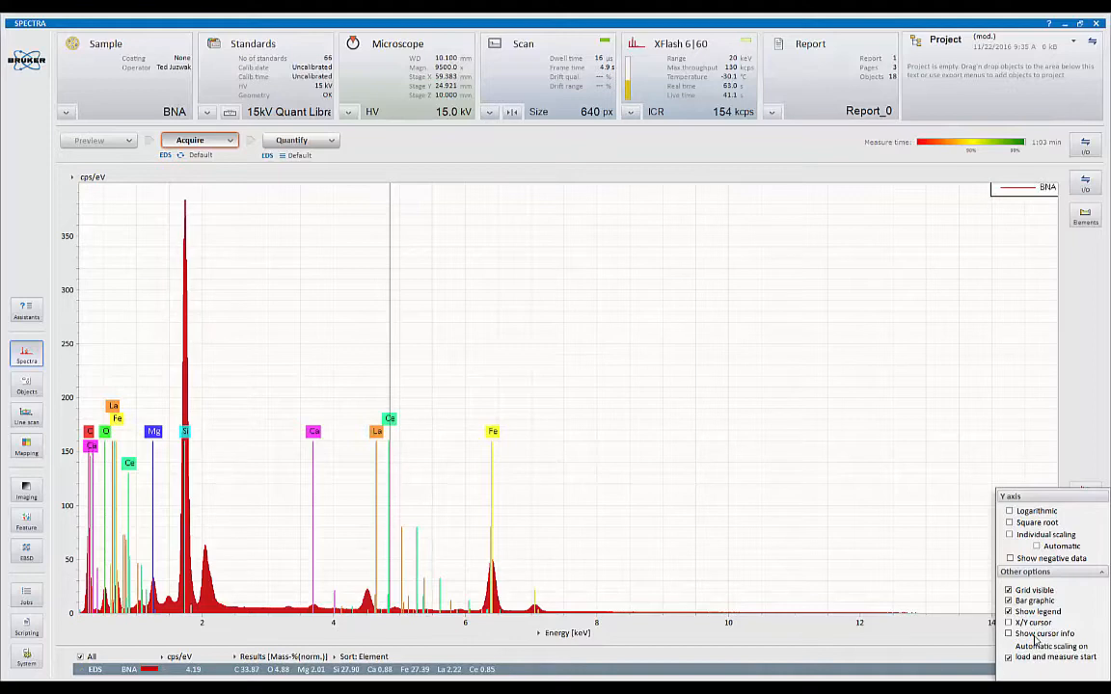
pyautogui.click(1035, 639)
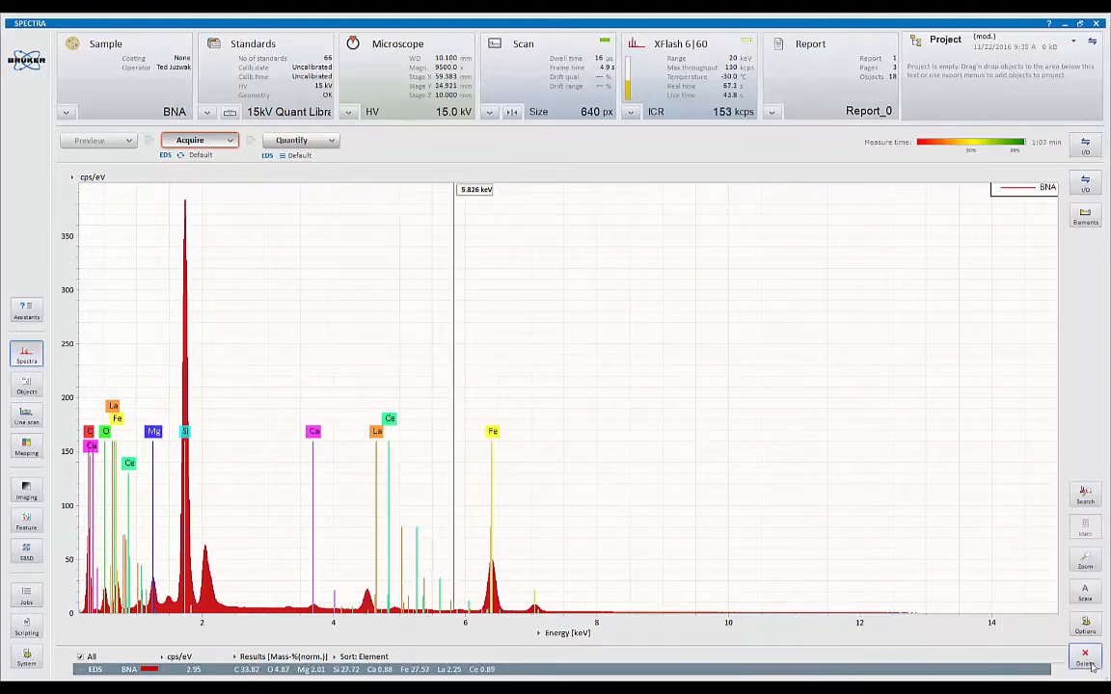
pyautogui.click(1084, 622)
pyautogui.click(1041, 633)
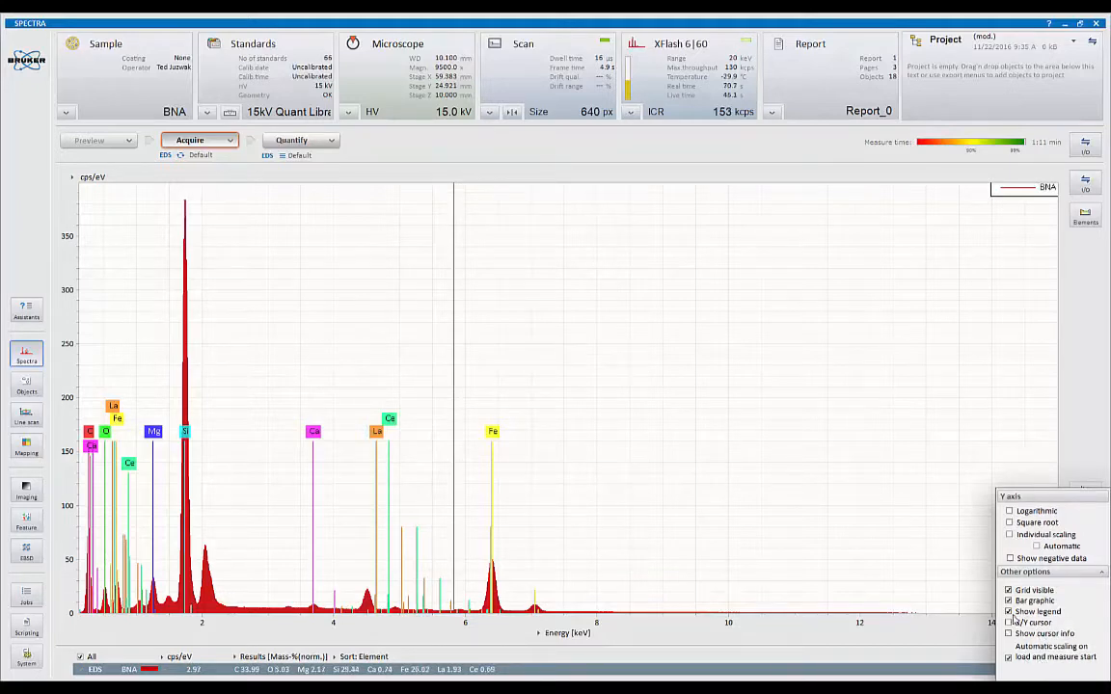
# Try the X/Y cursor on the Fe peak at about 6.35 keV and turn the X/Y cursor off.
pyautogui.click(1008, 624)
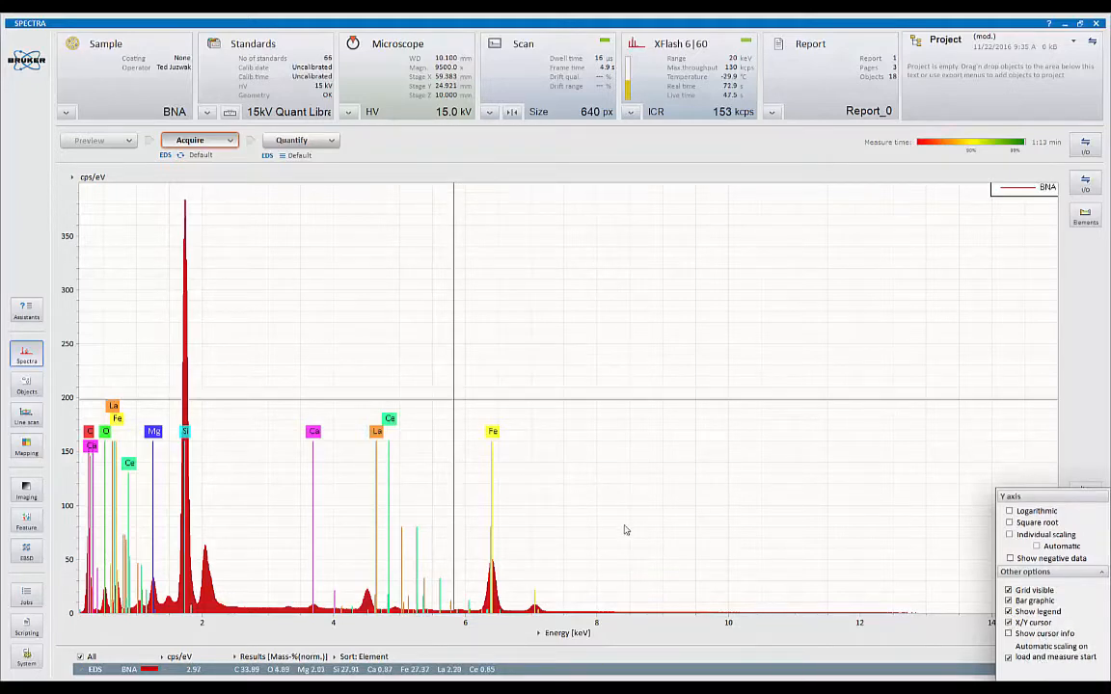
pyautogui.click(553, 533)
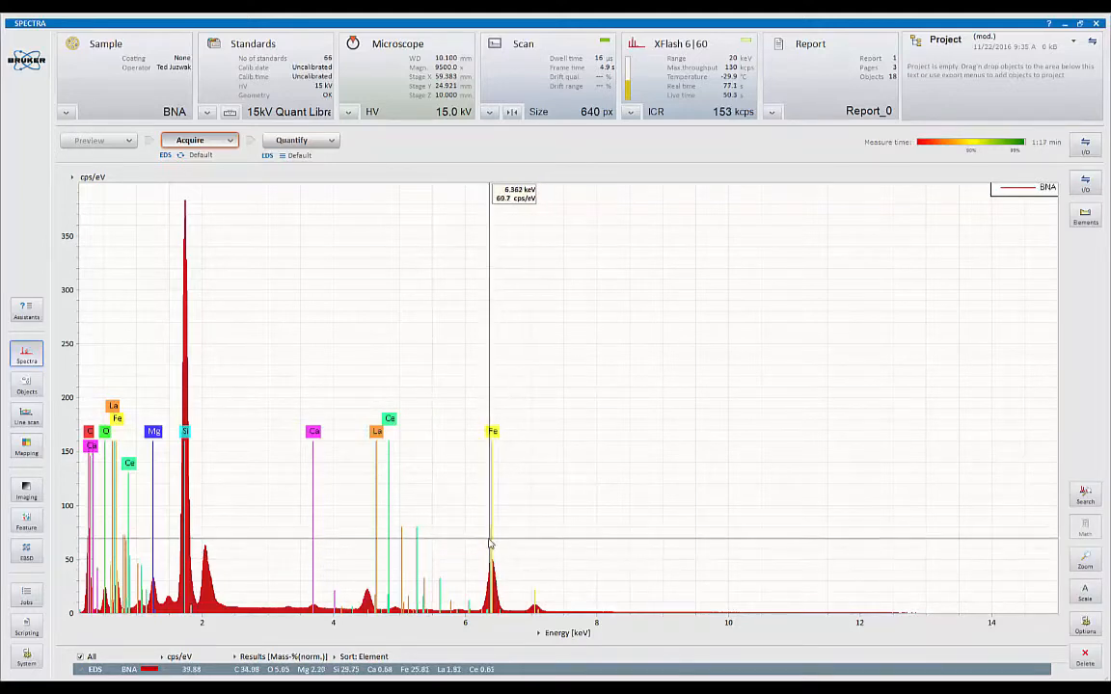
pyautogui.click(490, 542)
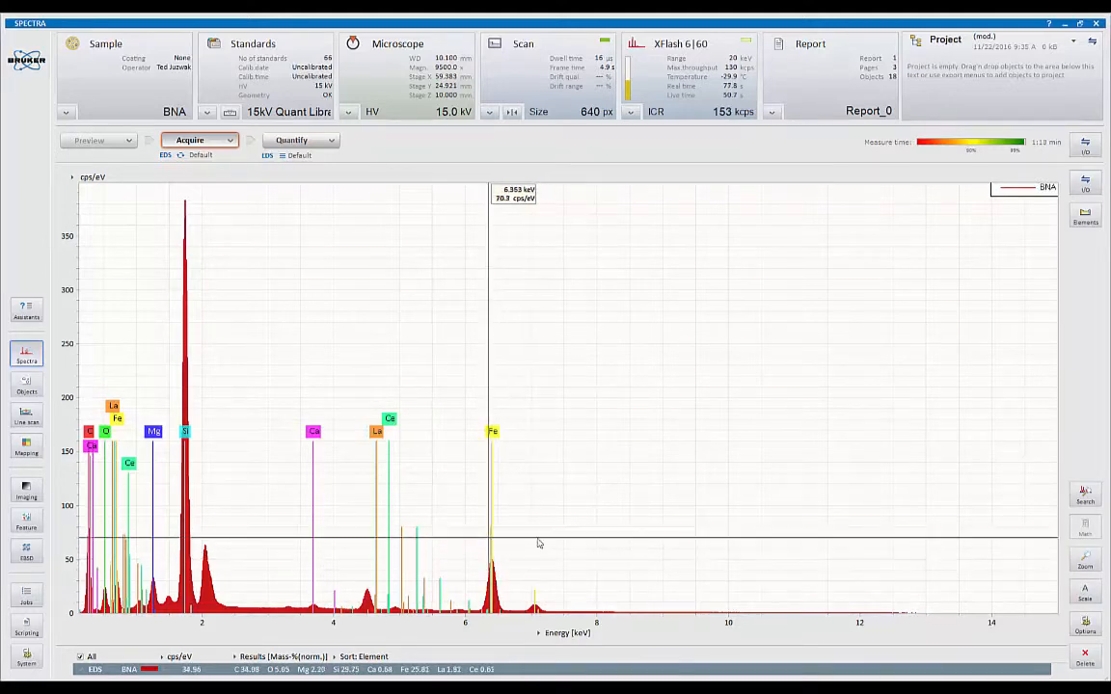
pyautogui.click(1084, 633)
pyautogui.click(1009, 622)
pyautogui.click(1084, 425)
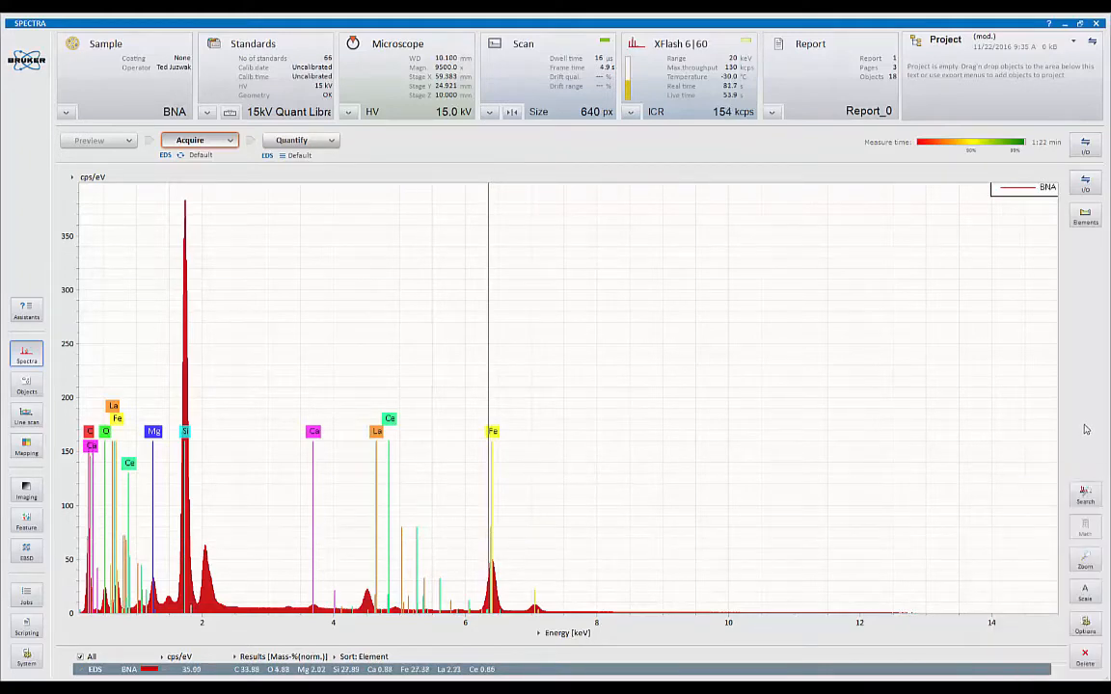
# Clear all elements assigned to the spectrum and identify its peaks automatically with Auto ID.
pyautogui.click(1086, 217)
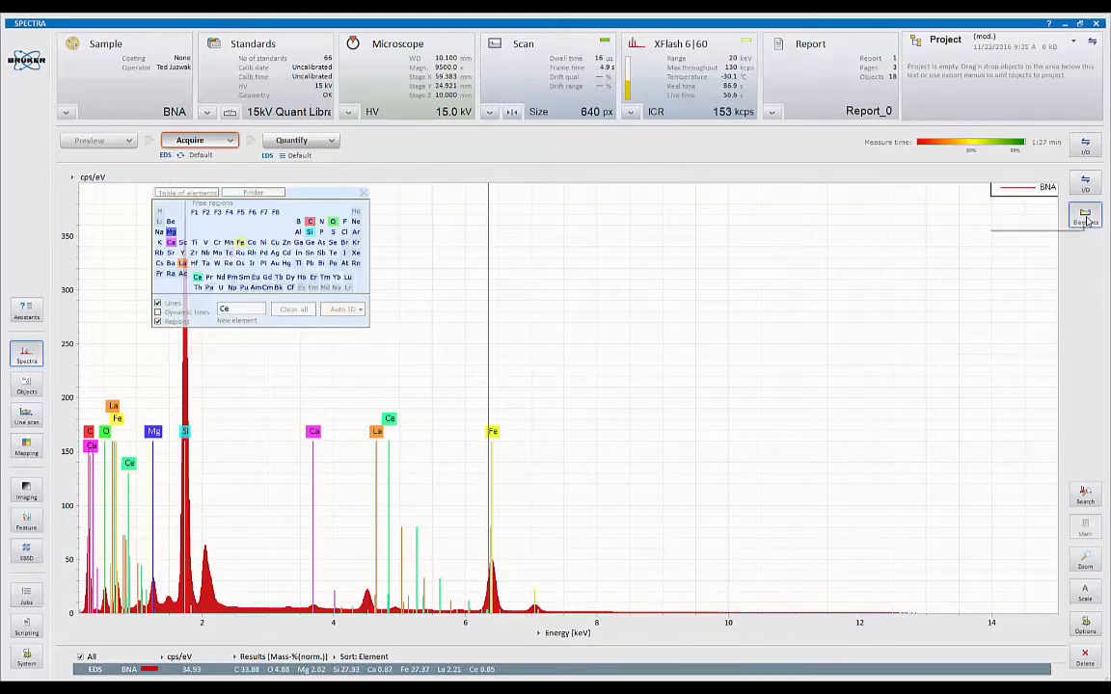
pyautogui.moveTo(345, 200); pyautogui.dragTo(928, 244)
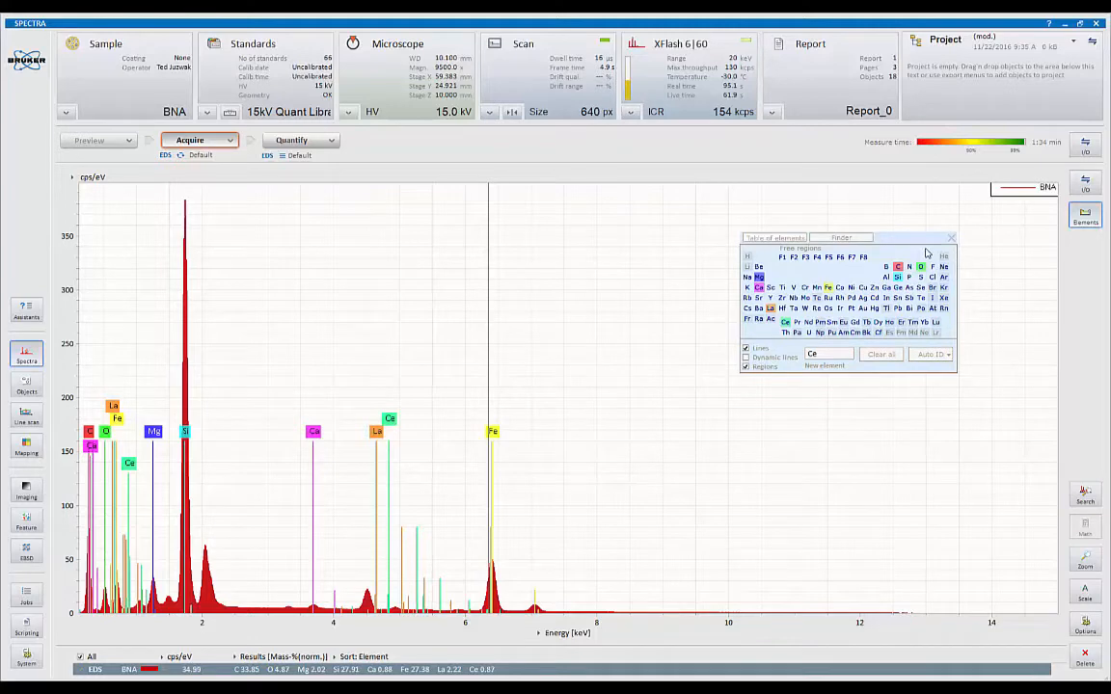
pyautogui.click(881, 355)
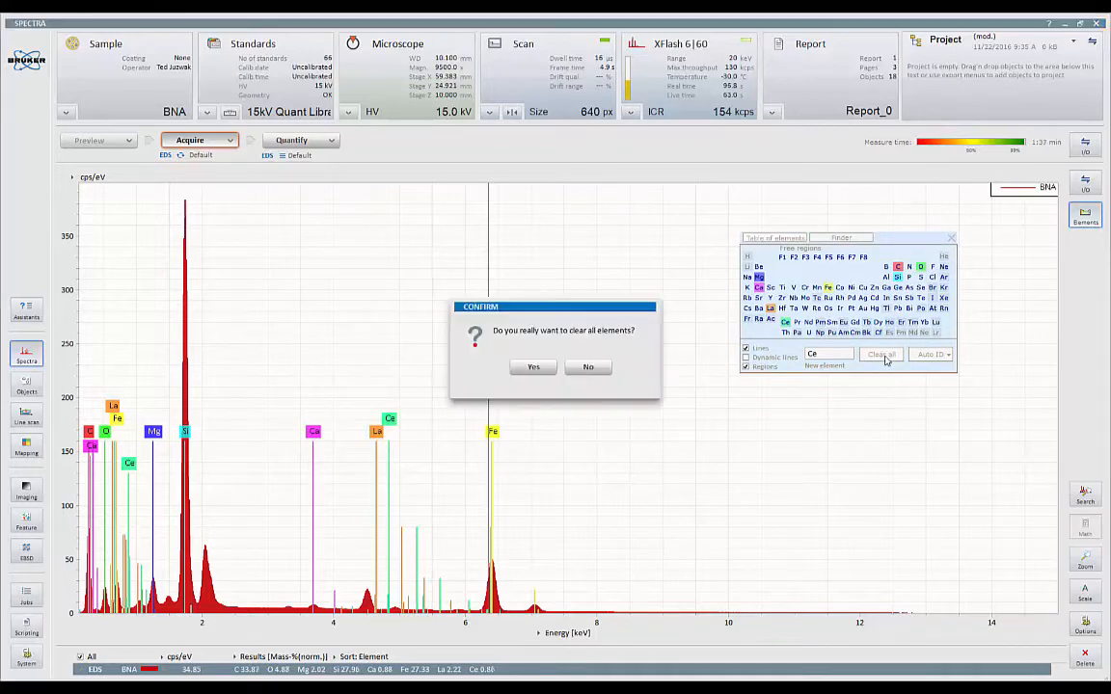
pyautogui.click(533, 368)
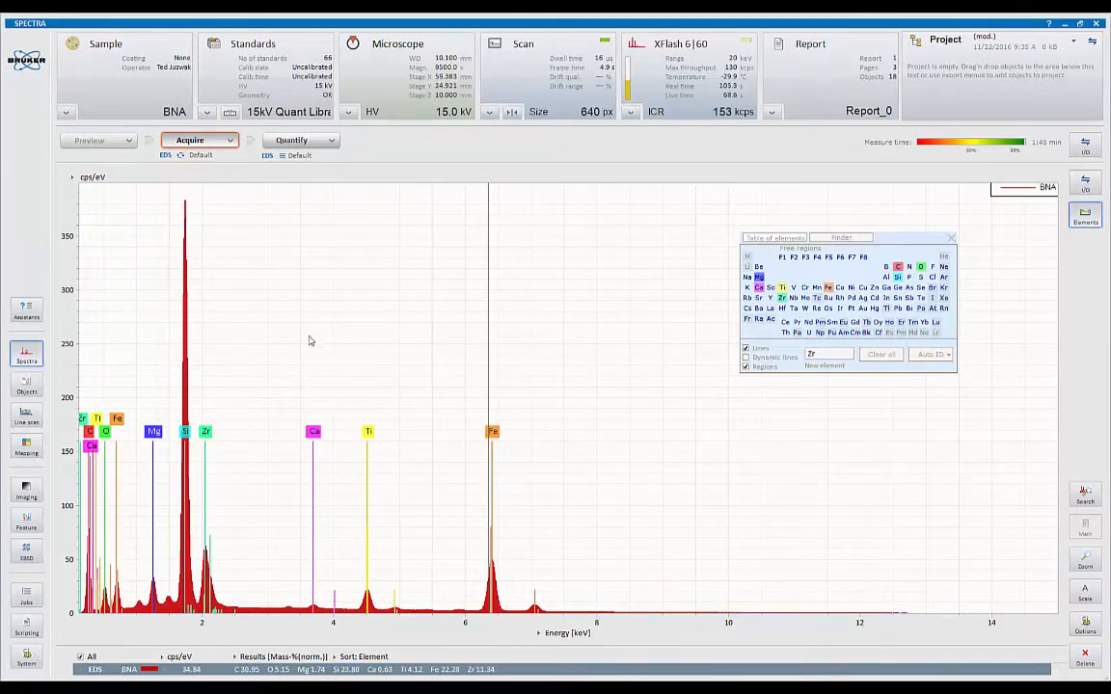
# Review the excluded elements and minimum concentration used by Auto ID, keeping the settings.
pyautogui.click(231, 141)
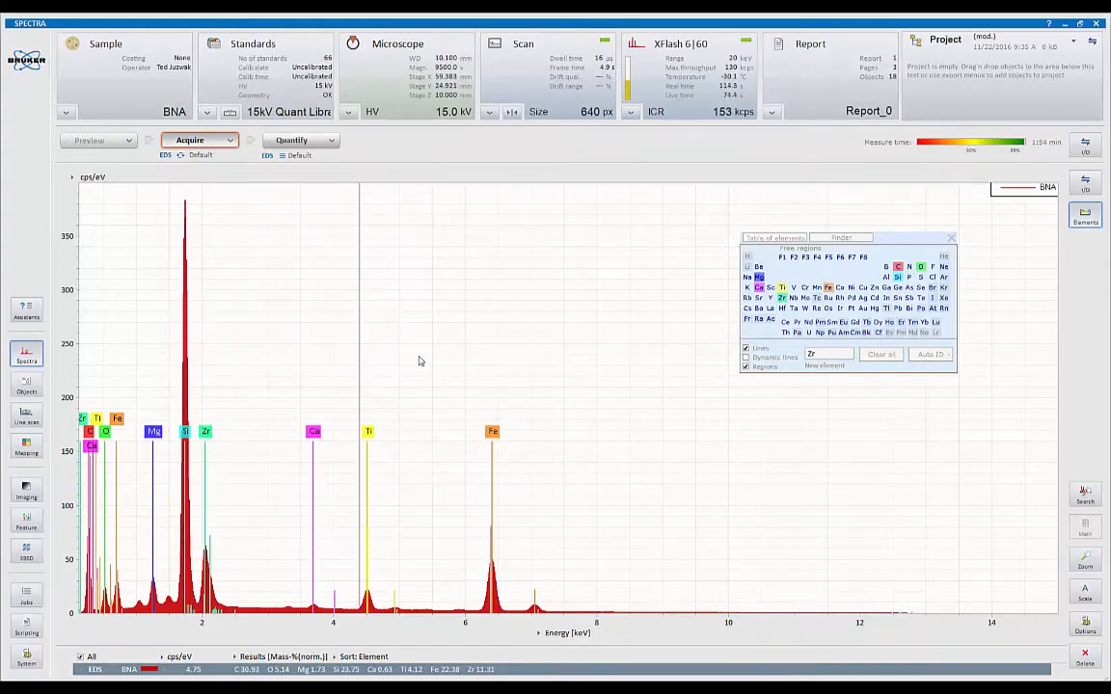
pyautogui.click(948, 356)
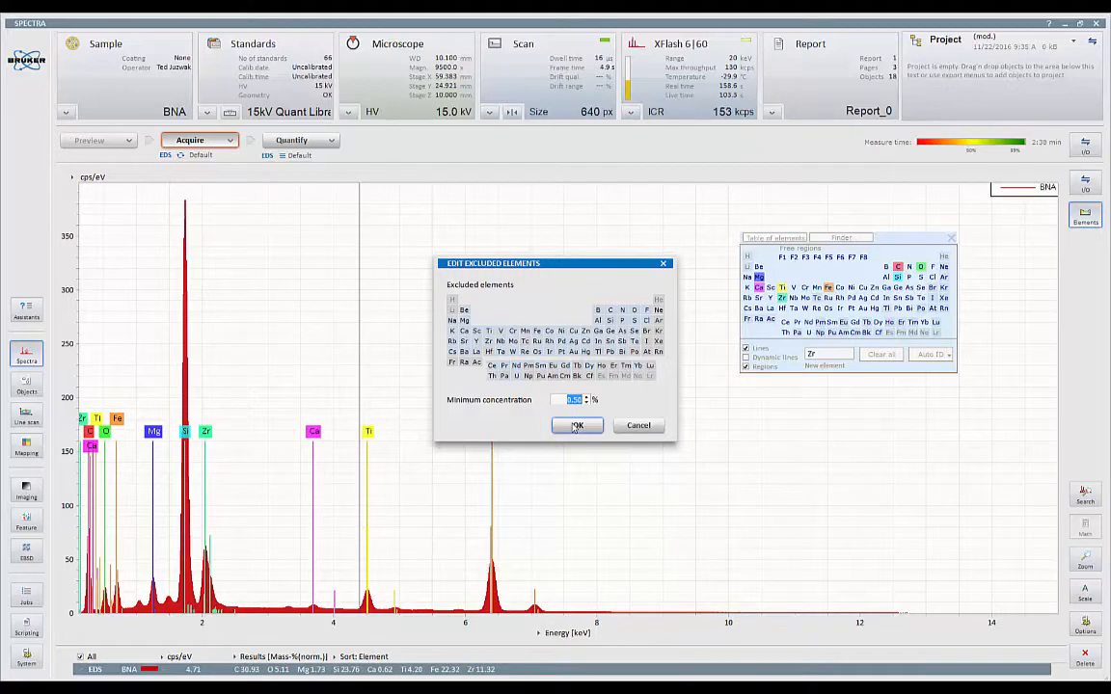
pyautogui.click(576, 426)
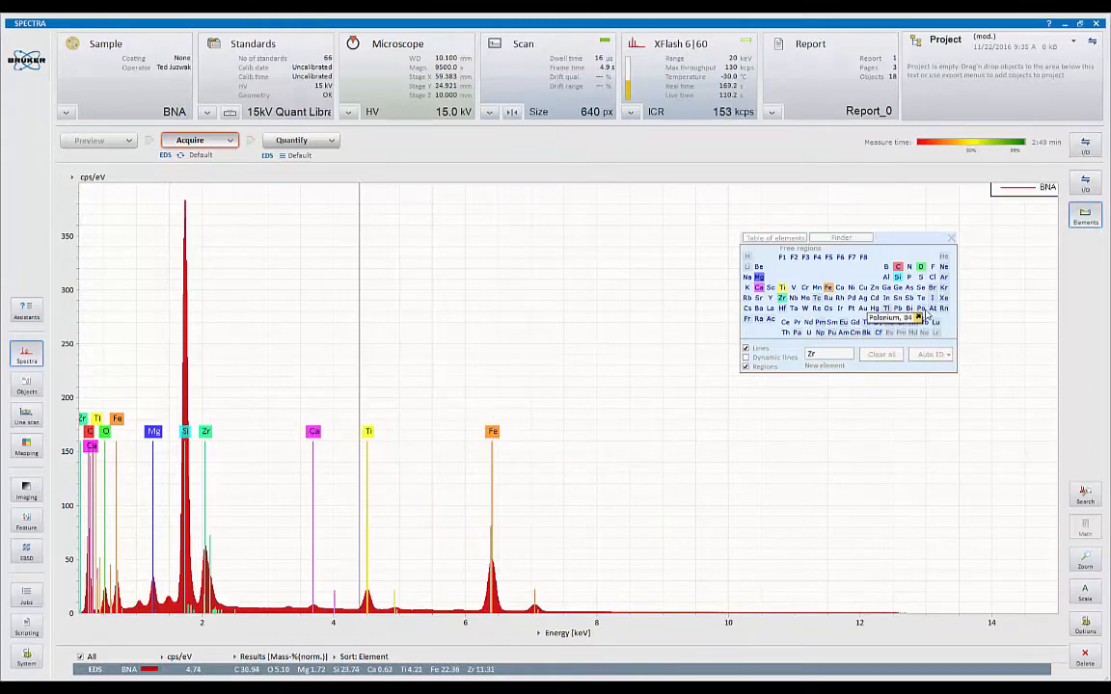
# Try aluminium as an additional element and step through the following elements up to potassium.
pyautogui.click(885, 277)
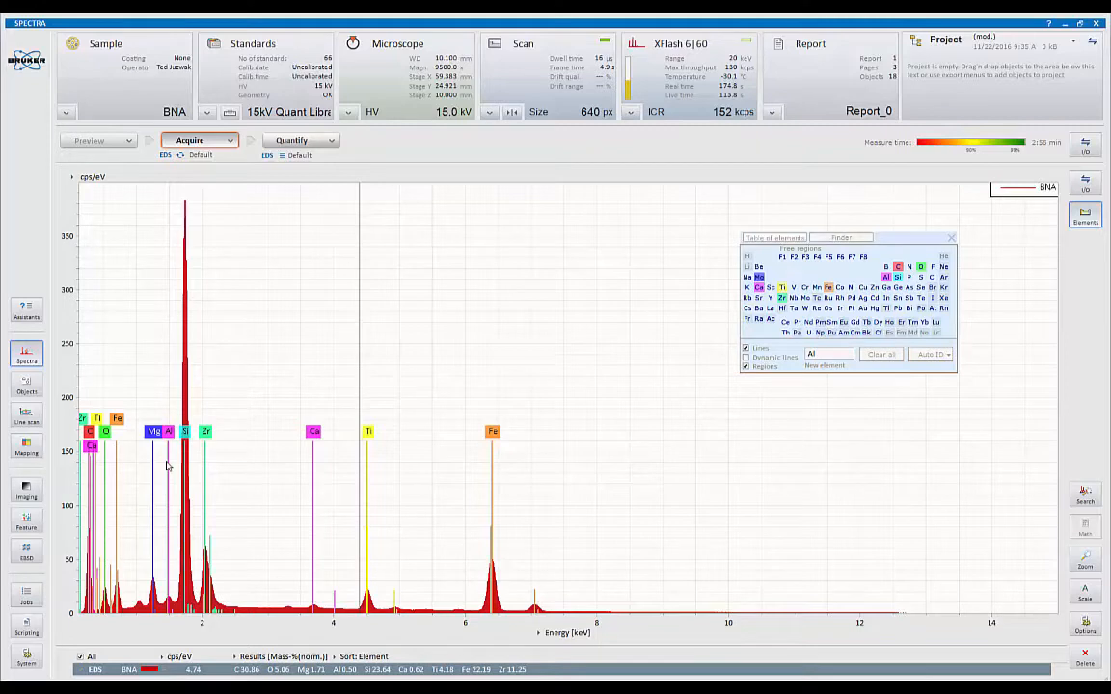
pyautogui.click(852, 353)
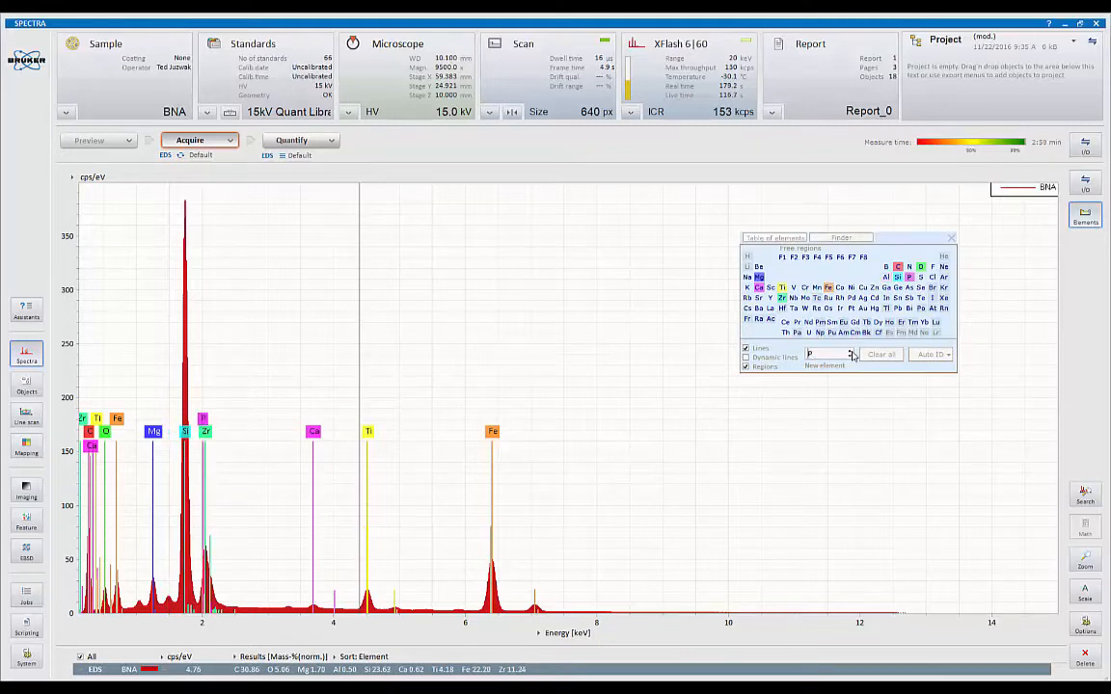
pyautogui.click(852, 353)
pyautogui.click(851, 353)
pyautogui.click(851, 352)
pyautogui.click(851, 353)
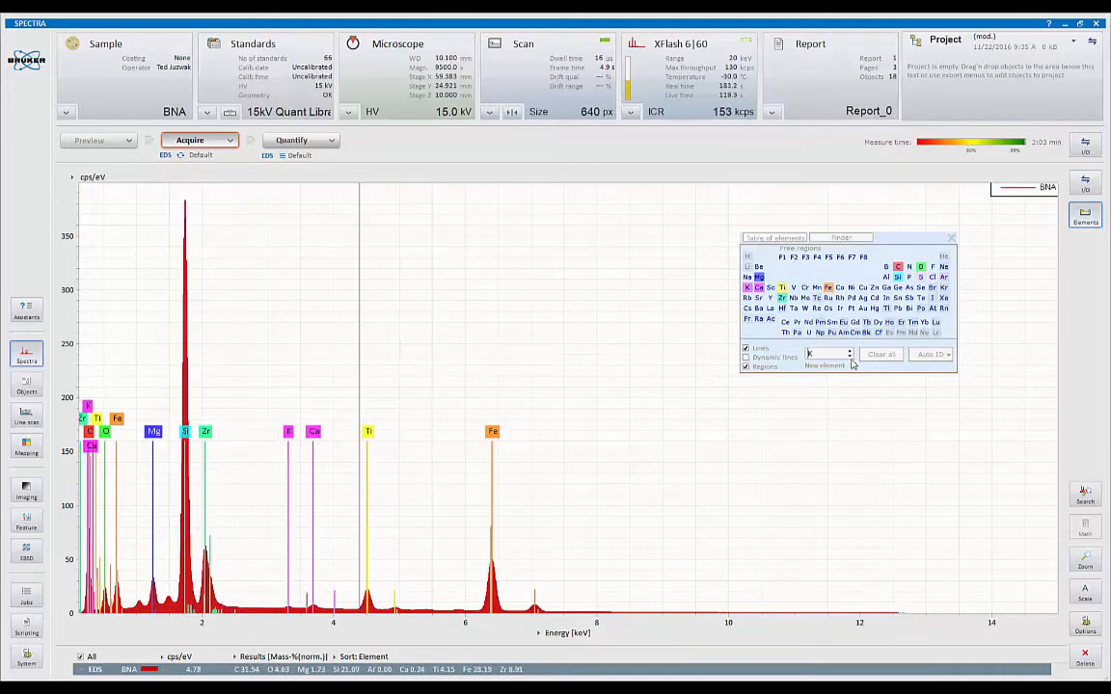
# Step the added element back down from potassium to sodium, keeping Na in the element selection.
pyautogui.click(851, 358)
pyautogui.click(851, 358)
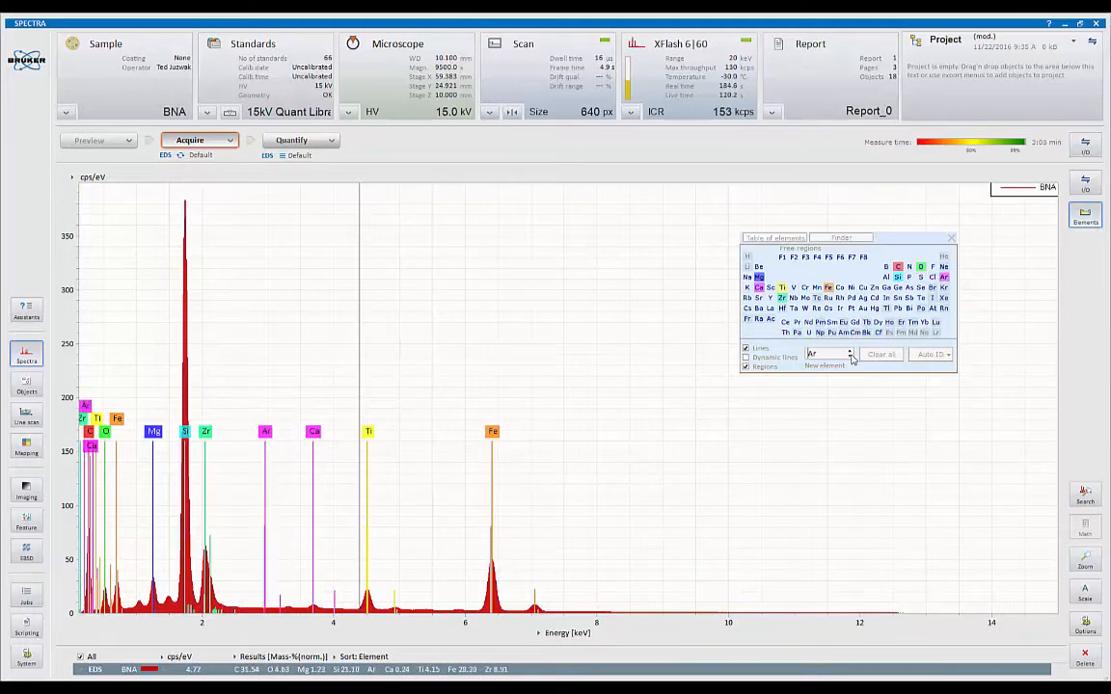
pyautogui.click(852, 358)
pyautogui.click(852, 358)
pyautogui.click(852, 358)
pyautogui.click(851, 358)
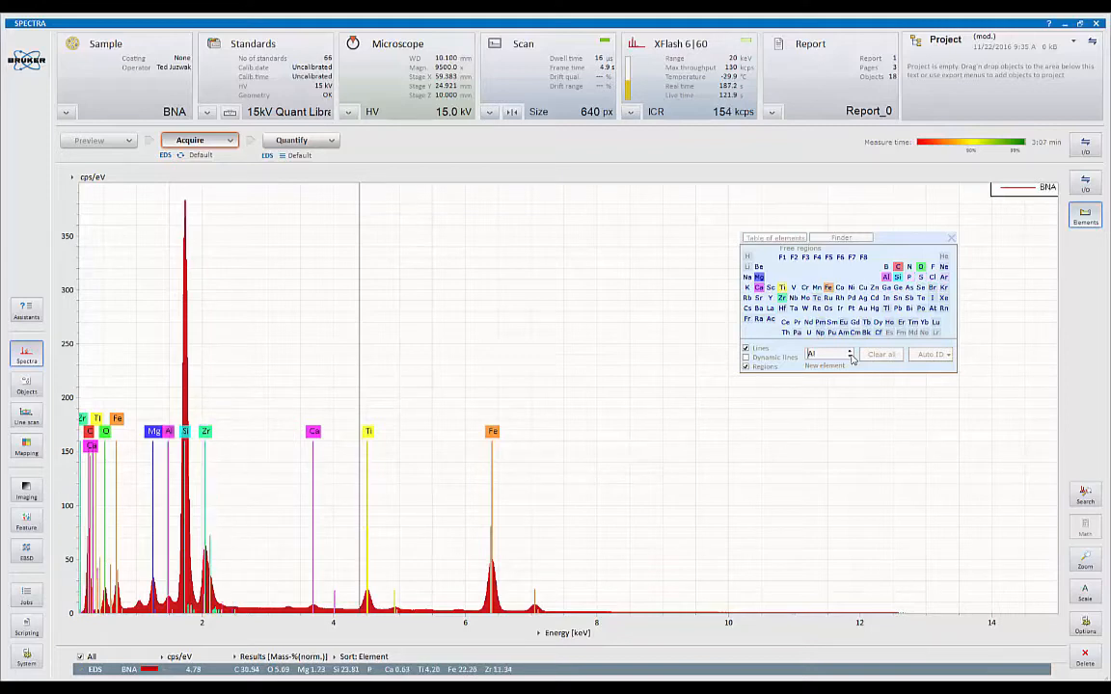
pyautogui.click(852, 357)
pyautogui.click(852, 358)
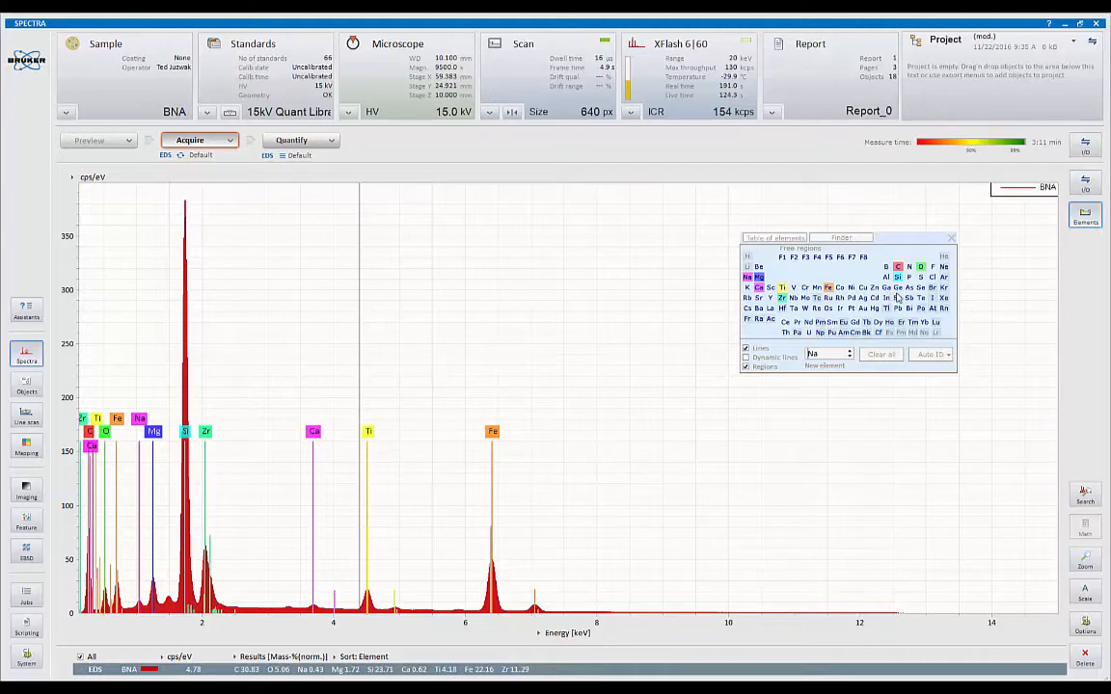
# Use the Finder to list candidate elements for the small peak in the 3.189 to 3.426 keV range.
pyautogui.click(840, 239)
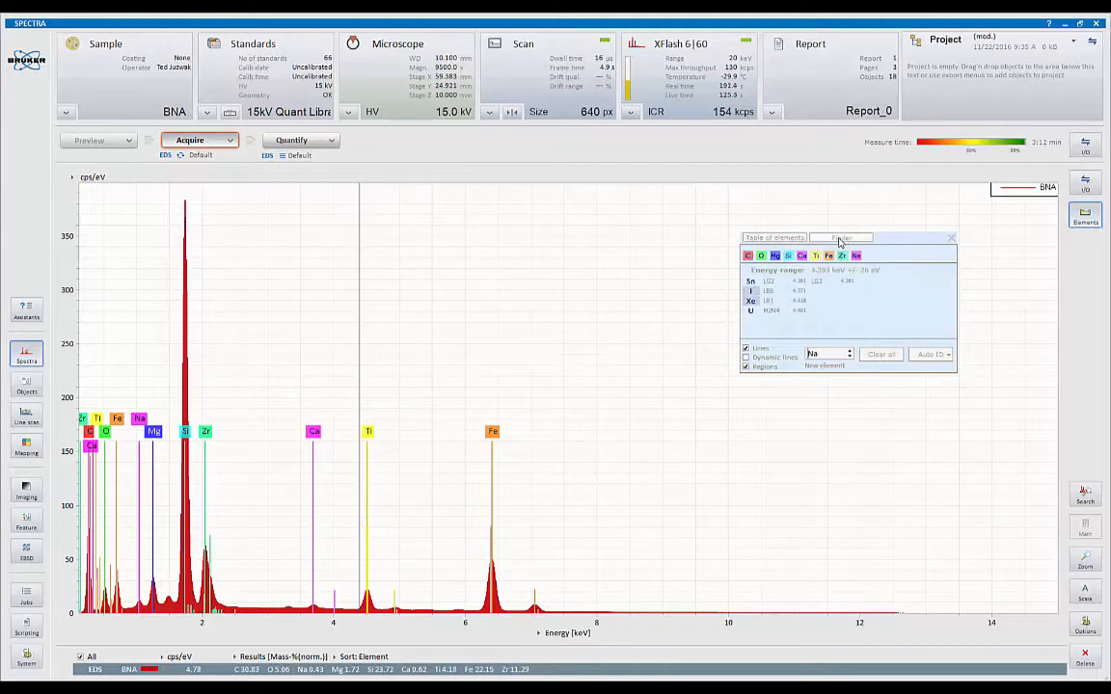
pyautogui.click(288, 529)
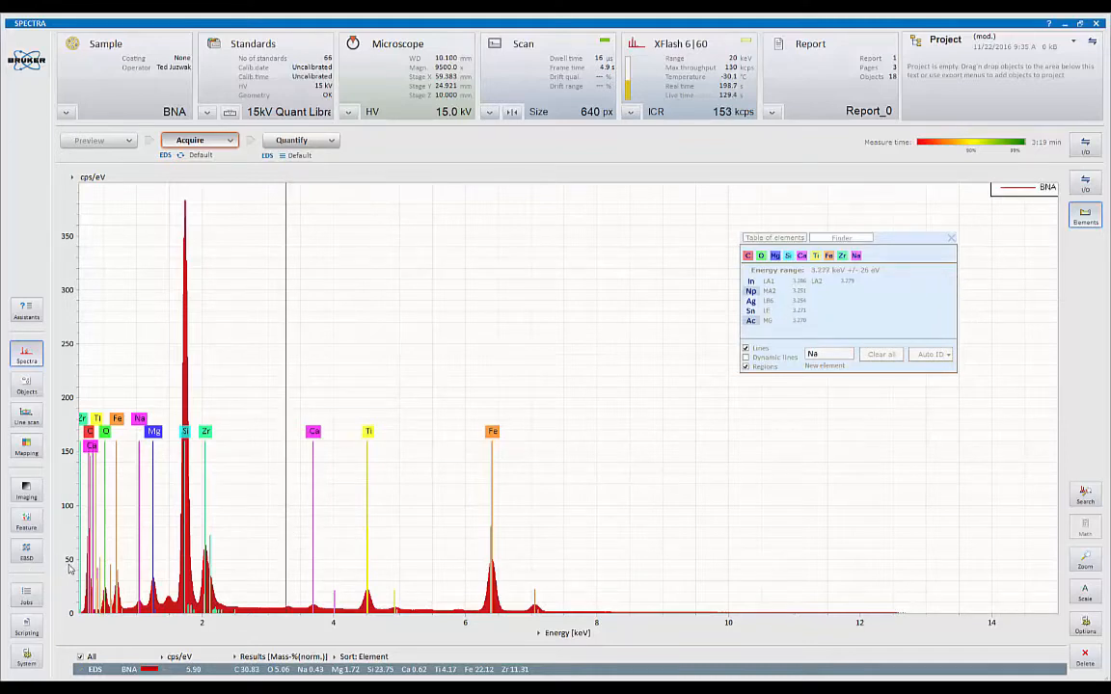
pyautogui.moveTo(85, 520); pyautogui.dragTo(67, 311)
pyautogui.click(289, 595)
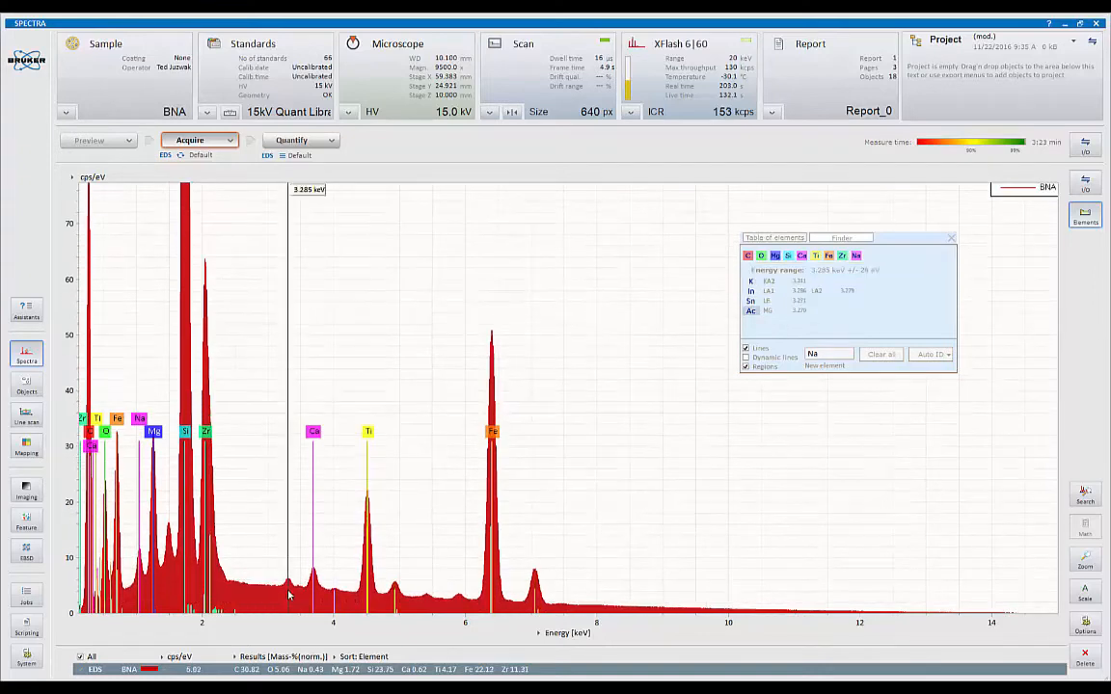
pyautogui.click(288, 585)
pyautogui.click(283, 582)
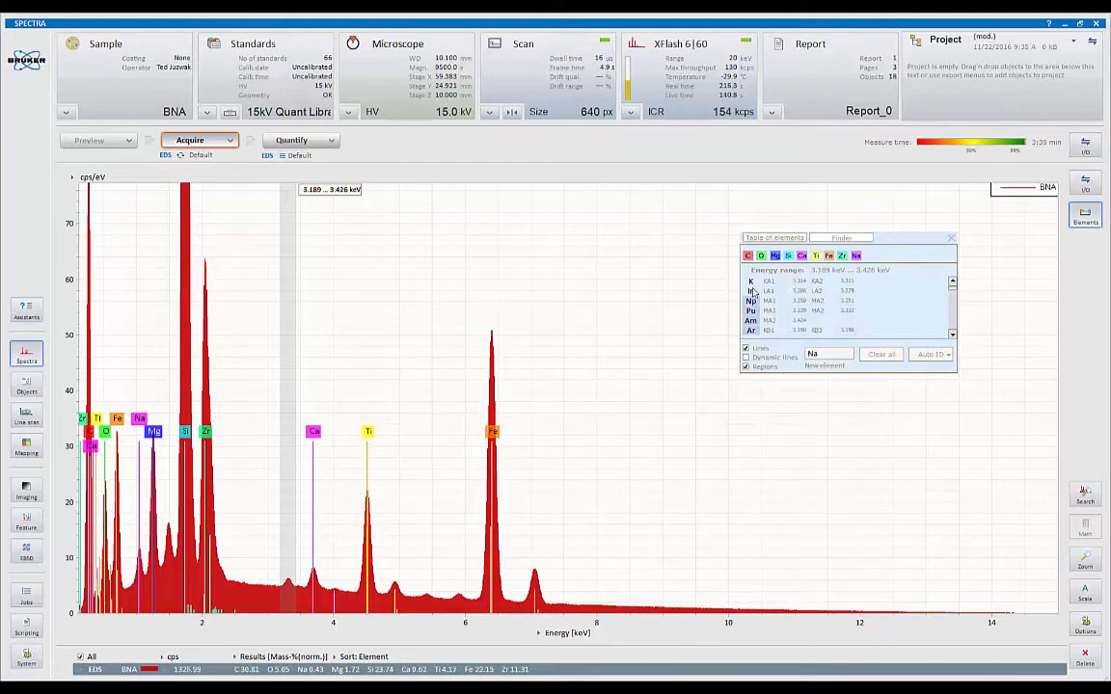
# Compare the potassium and indium lines on the small peak near 3.3 keV and assign only K.
pyautogui.click(751, 282)
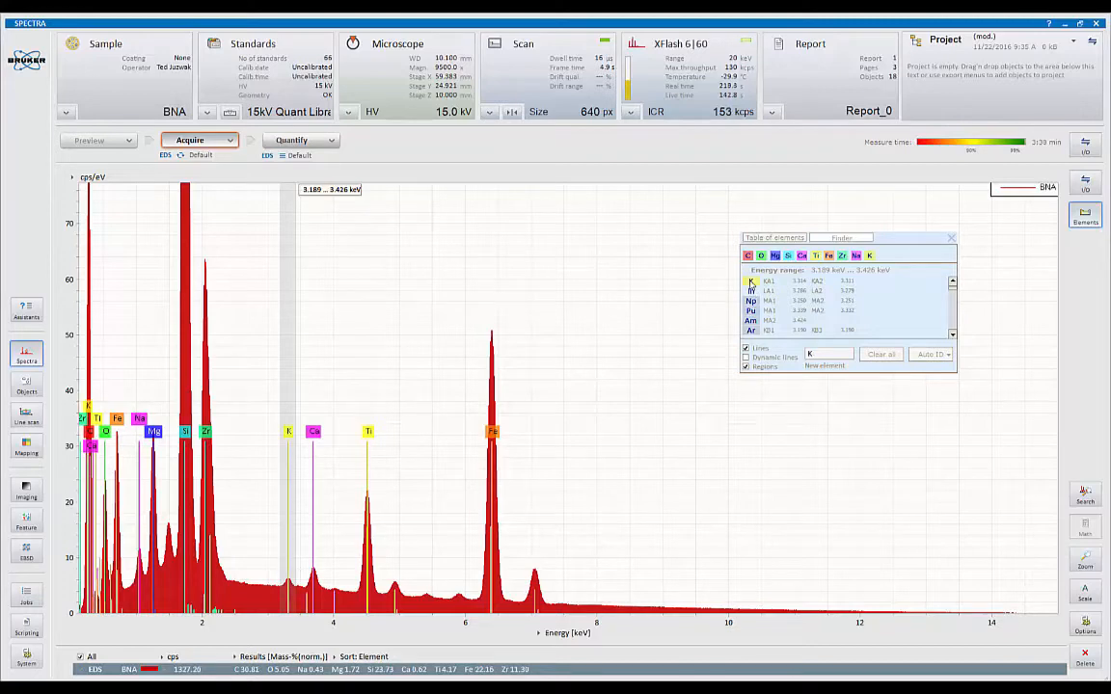
pyautogui.click(751, 284)
pyautogui.click(751, 291)
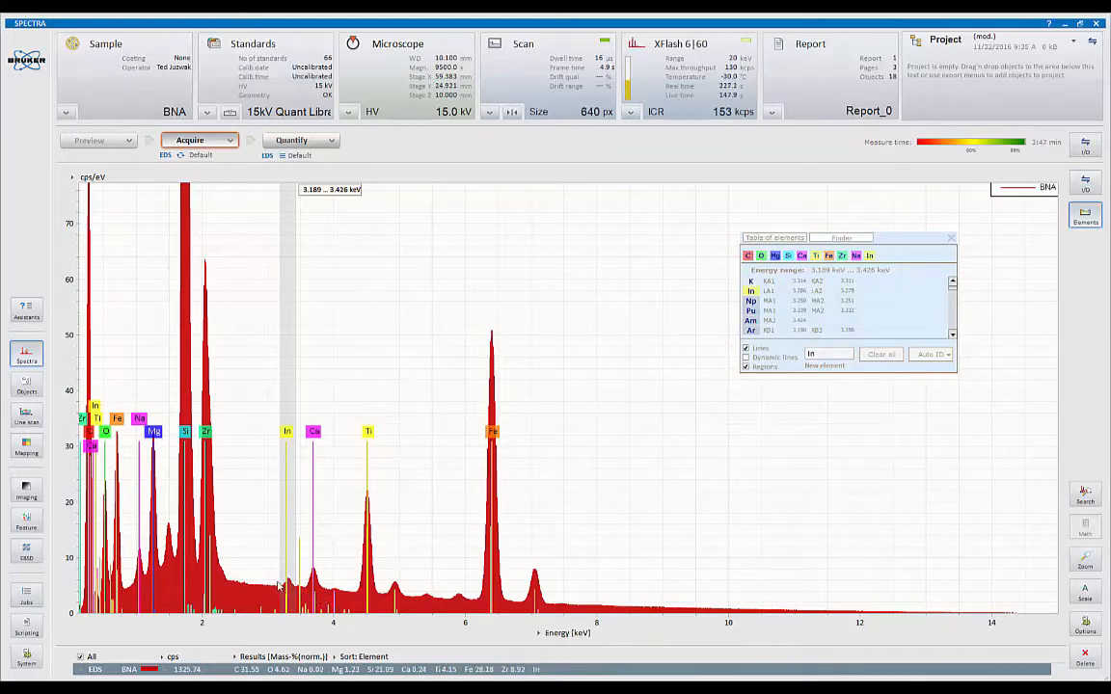
pyautogui.click(751, 282)
pyautogui.click(752, 292)
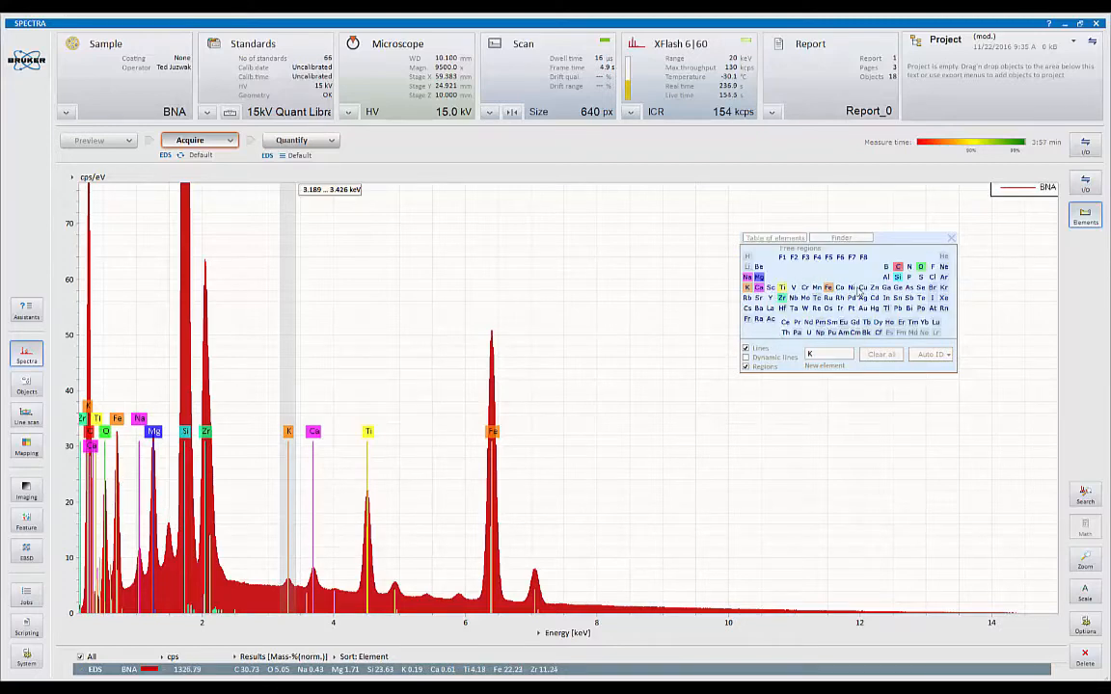
# Add Al, Mn and Cr from the periodic table and check their lines against the small peaks.
pyautogui.click(886, 278)
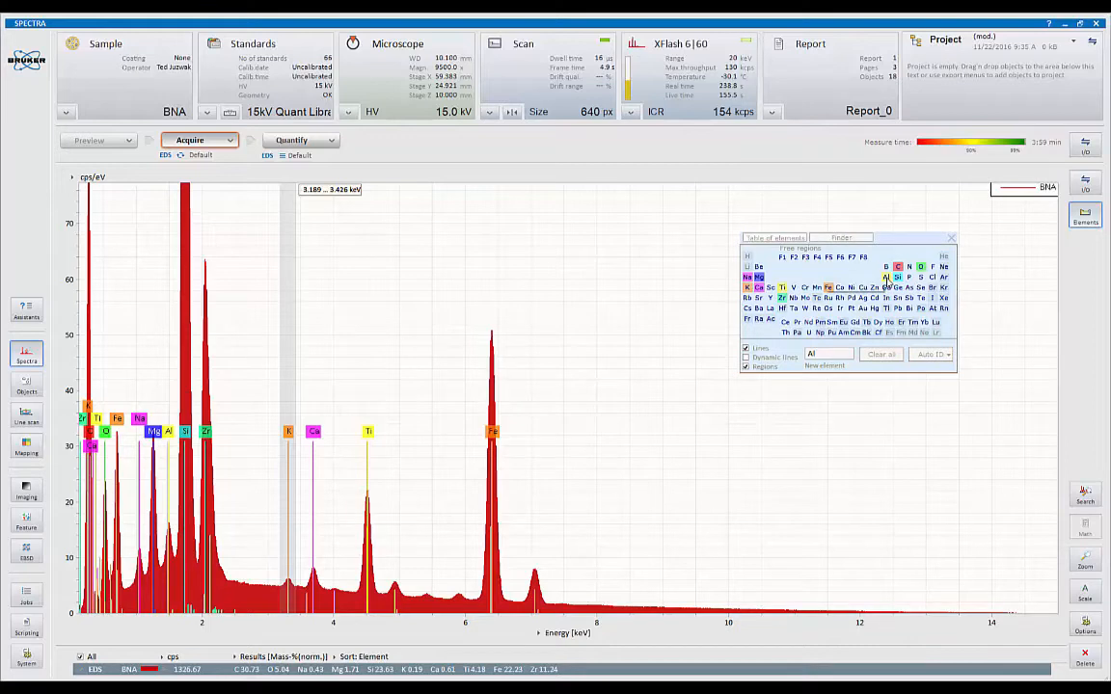
pyautogui.click(816, 288)
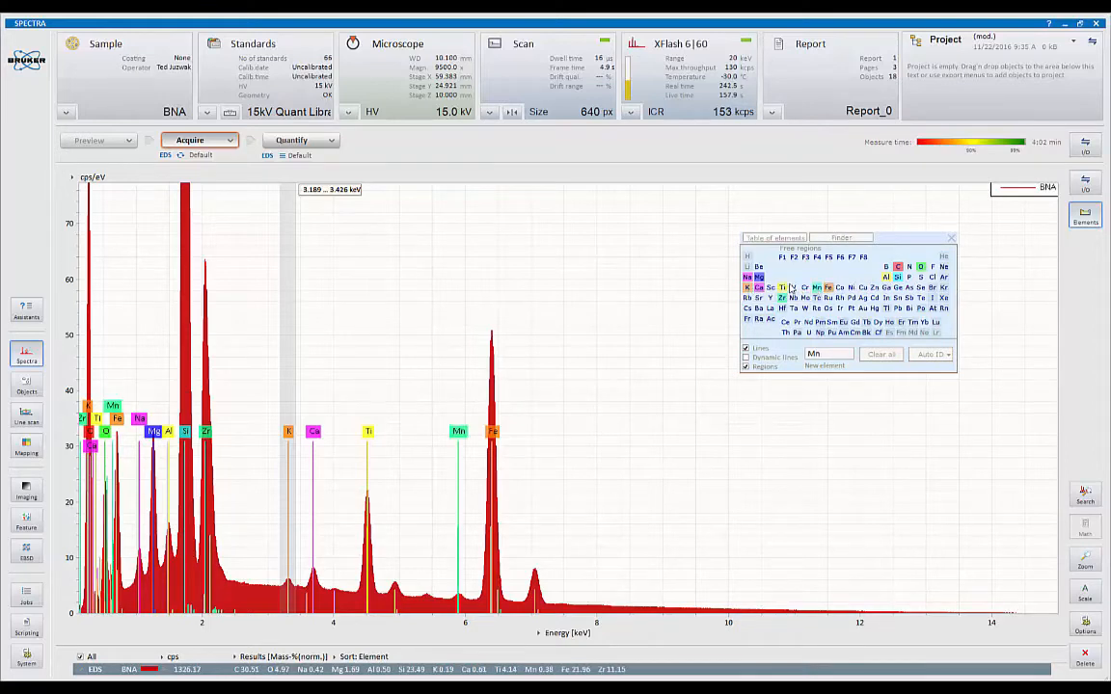
pyautogui.click(805, 288)
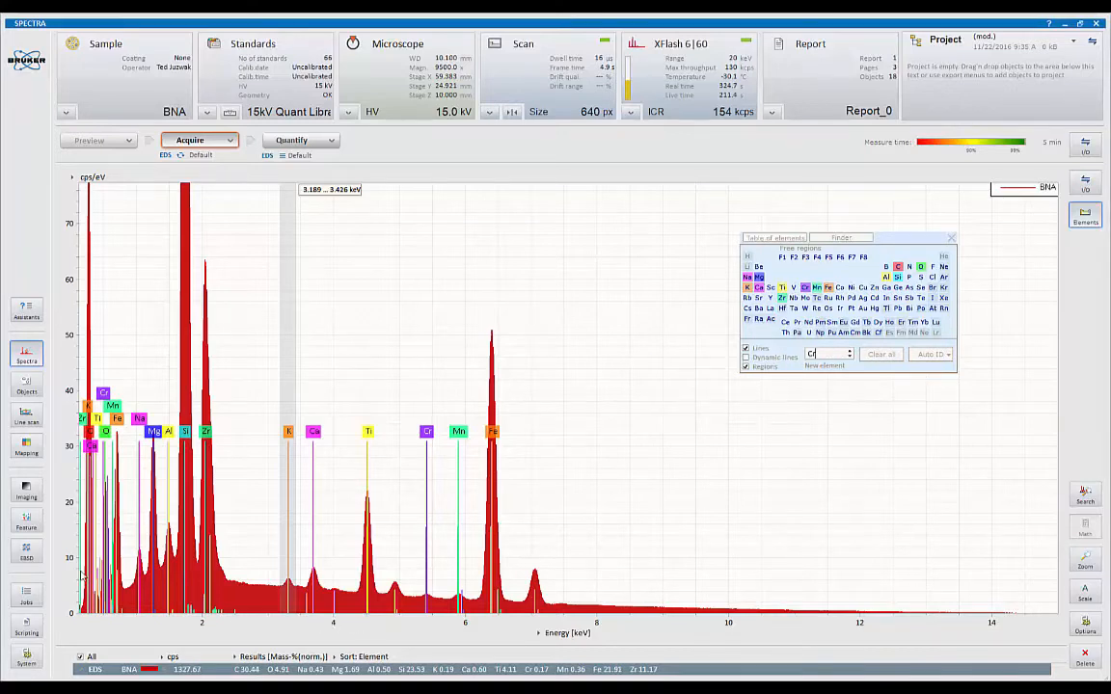
pyautogui.scroll(3, 97, 569)
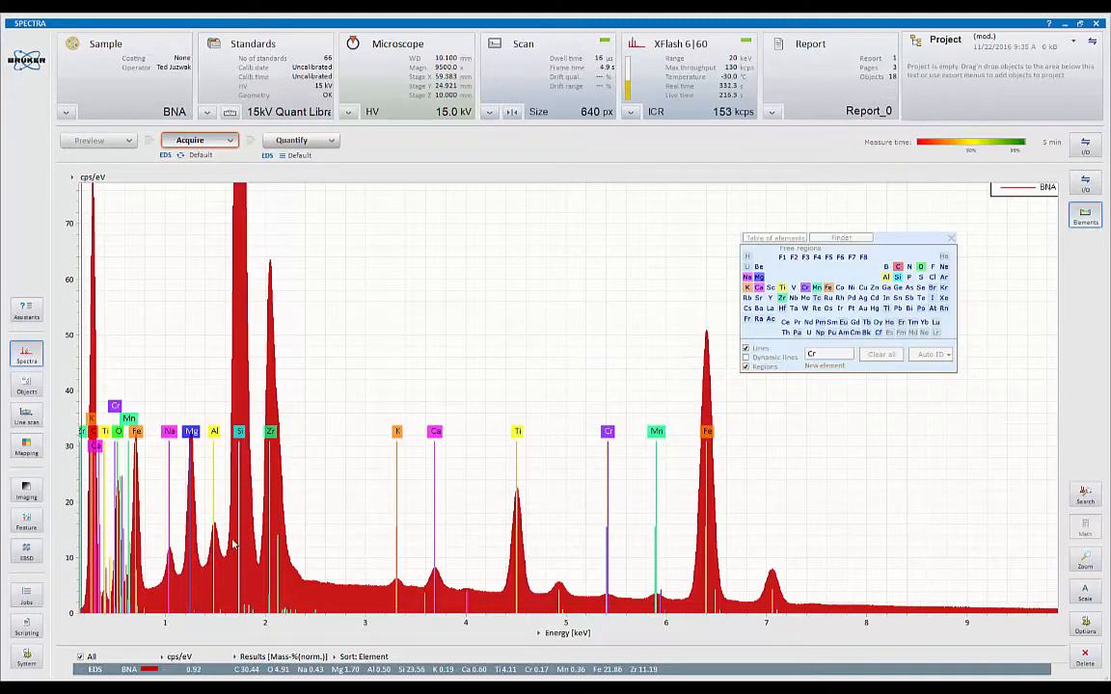
pyautogui.moveTo(69, 531); pyautogui.dragTo(70, 499)
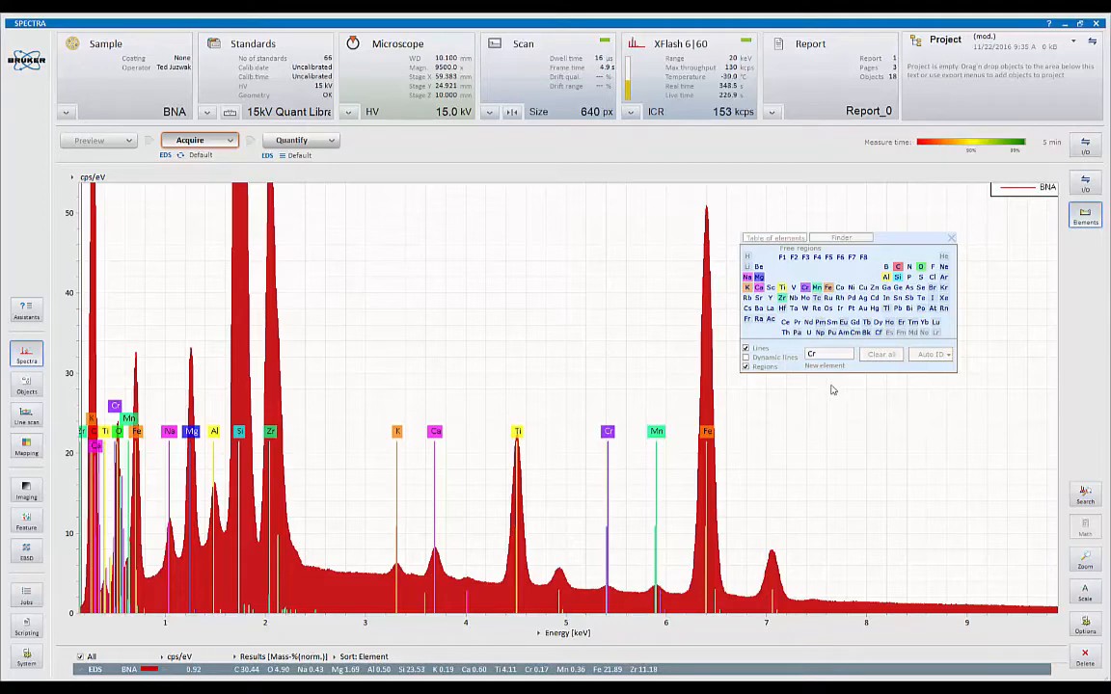
# Turn on Dynamic lines for the element labels, comparing the display without Lines and without Dynamic lines.
pyautogui.click(745, 360)
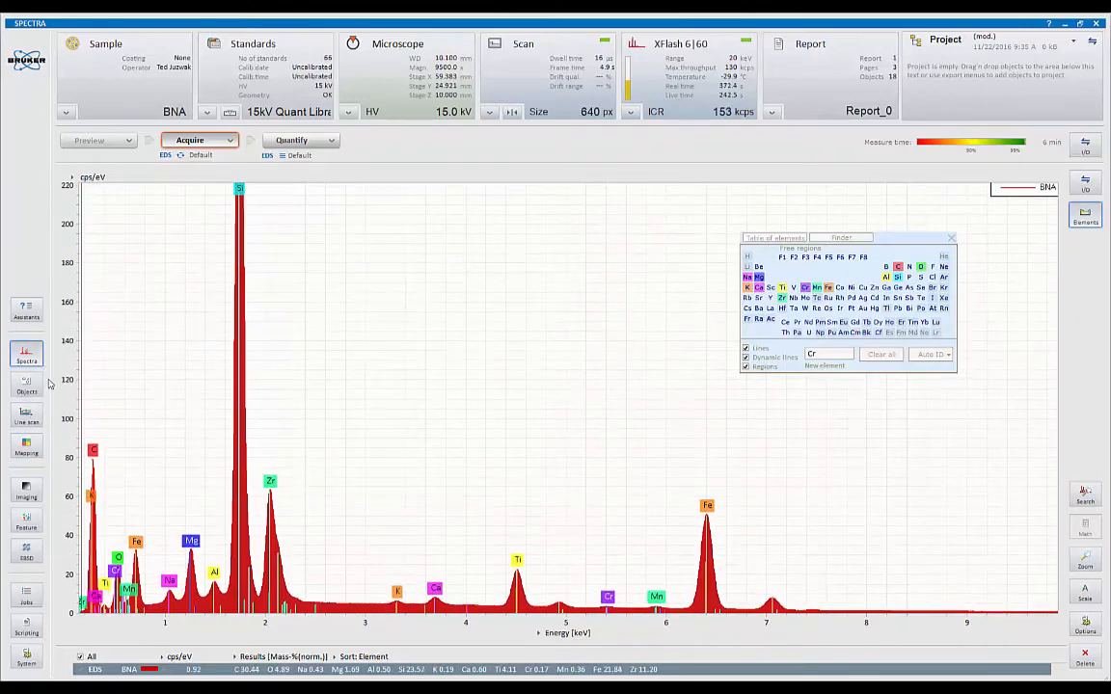
pyautogui.click(746, 349)
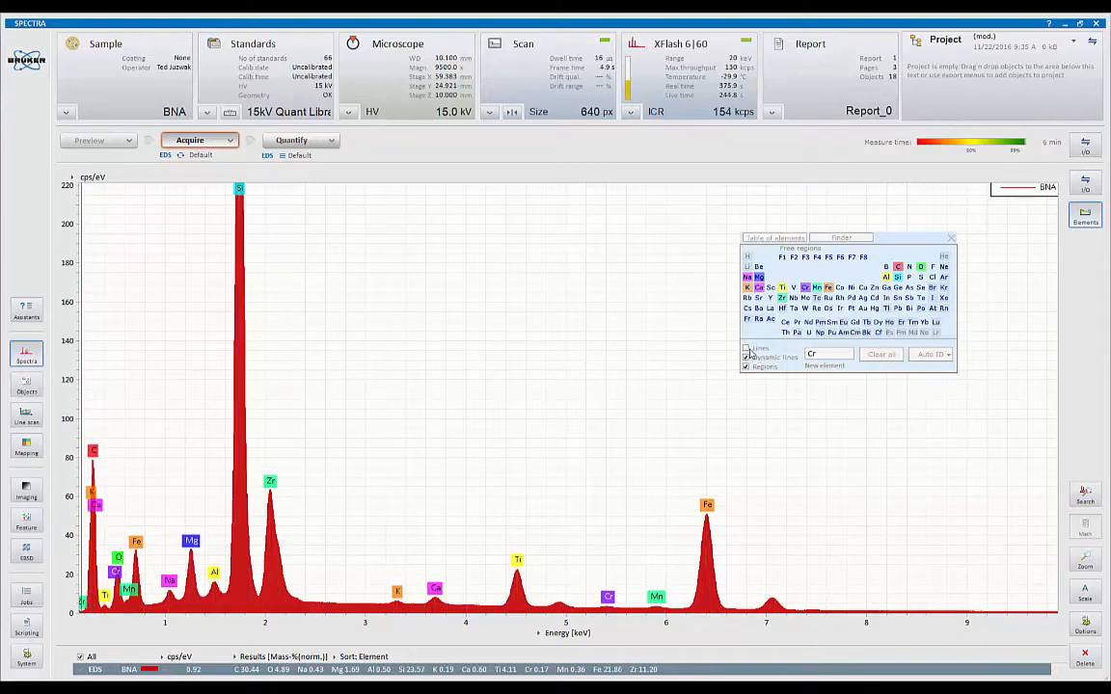
pyautogui.click(746, 349)
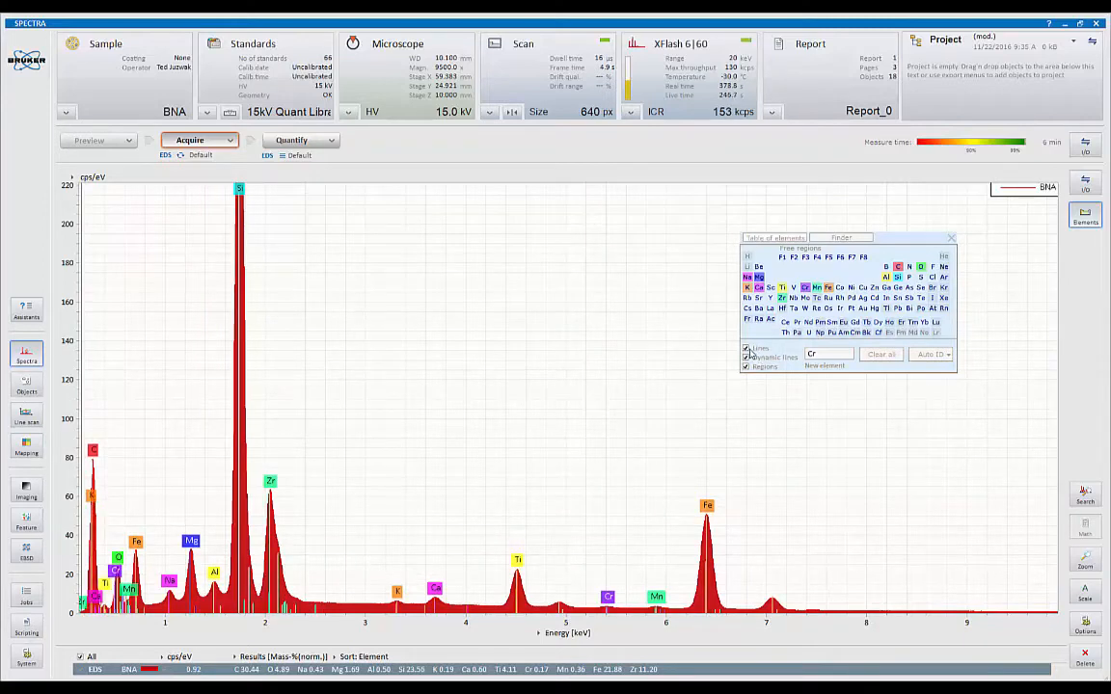
pyautogui.click(745, 357)
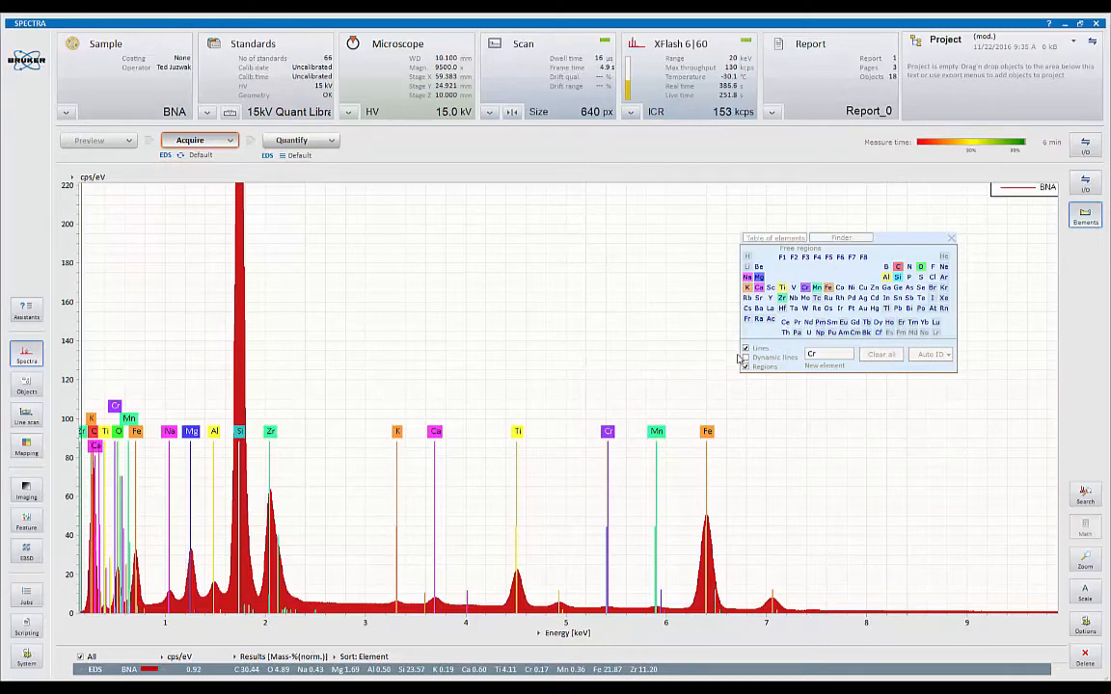
pyautogui.click(747, 357)
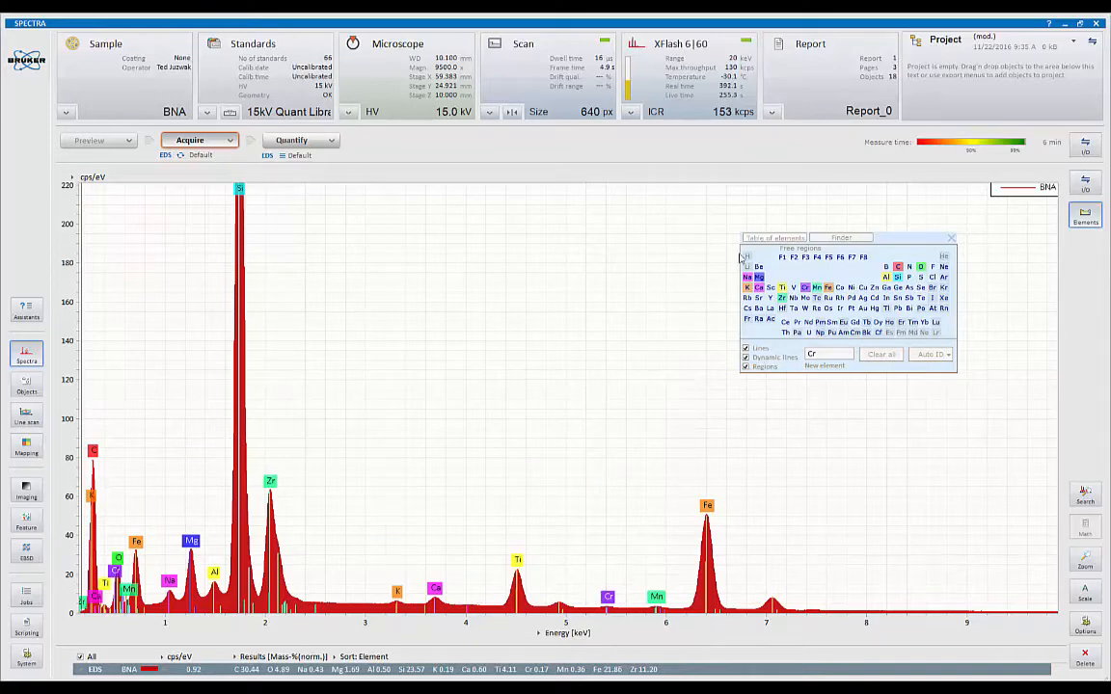
# Turn off Automatic mode in the titanium properties and enable the symbol for the Kβ1 line at 4.933 keV.
pyautogui.doubleClick(782, 287)
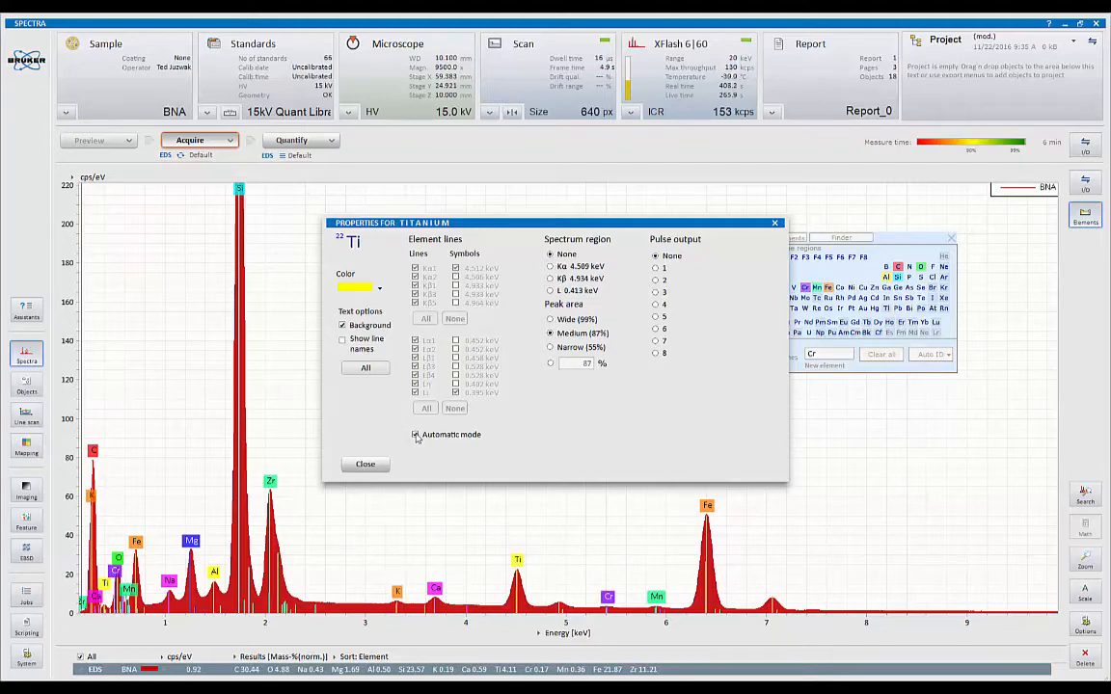
pyautogui.click(416, 435)
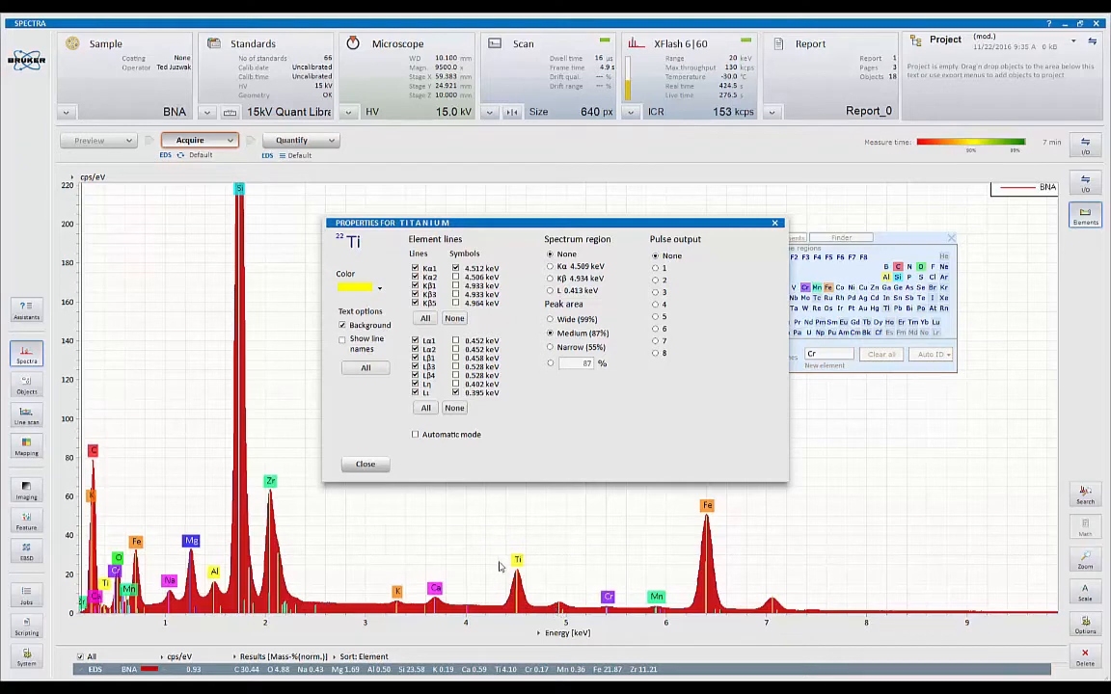
pyautogui.click(455, 286)
# Try showing line names for titanium and all elements, turn them off again for all, and close the titanium properties.
pyautogui.click(342, 344)
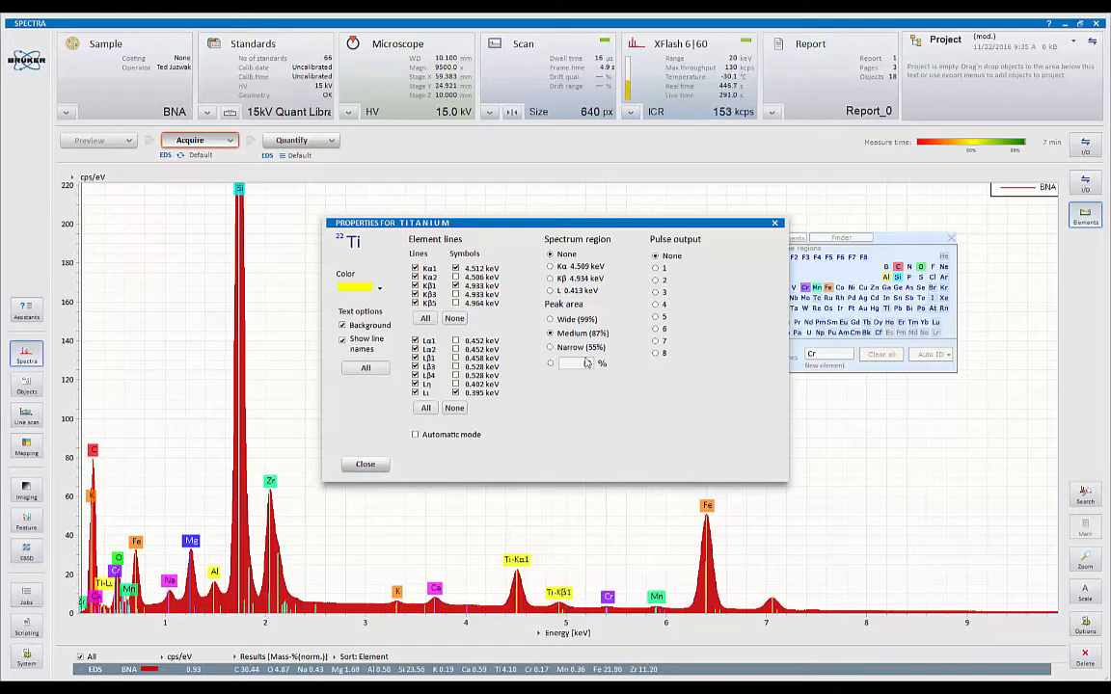
pyautogui.click(365, 368)
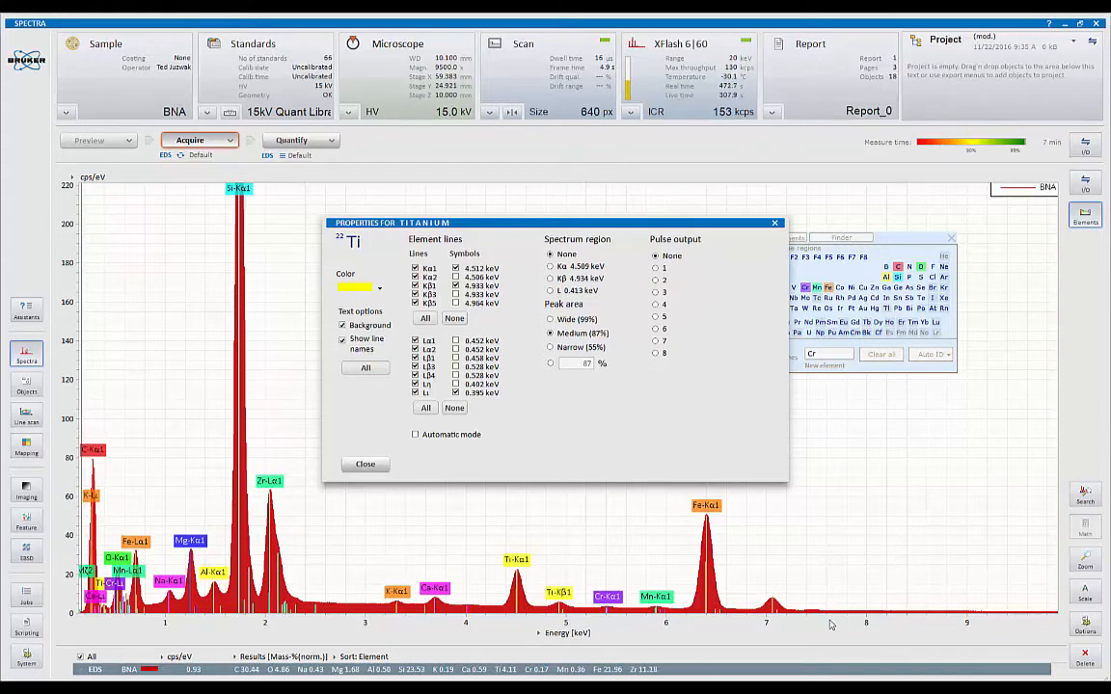
pyautogui.click(343, 341)
pyautogui.click(342, 341)
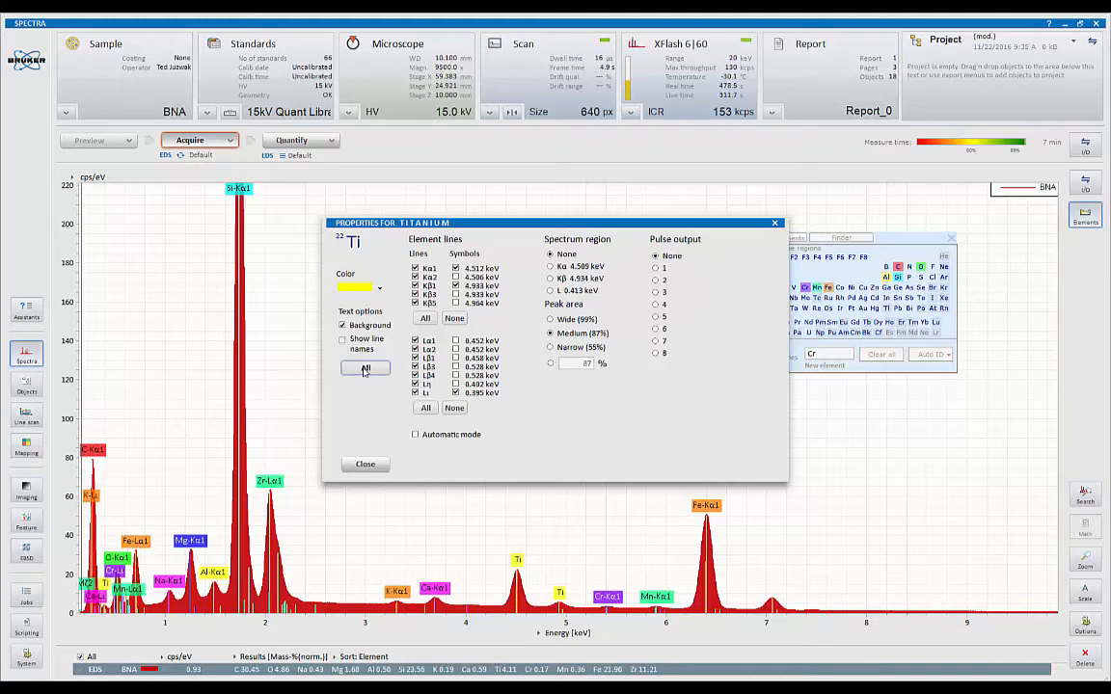
pyautogui.click(365, 368)
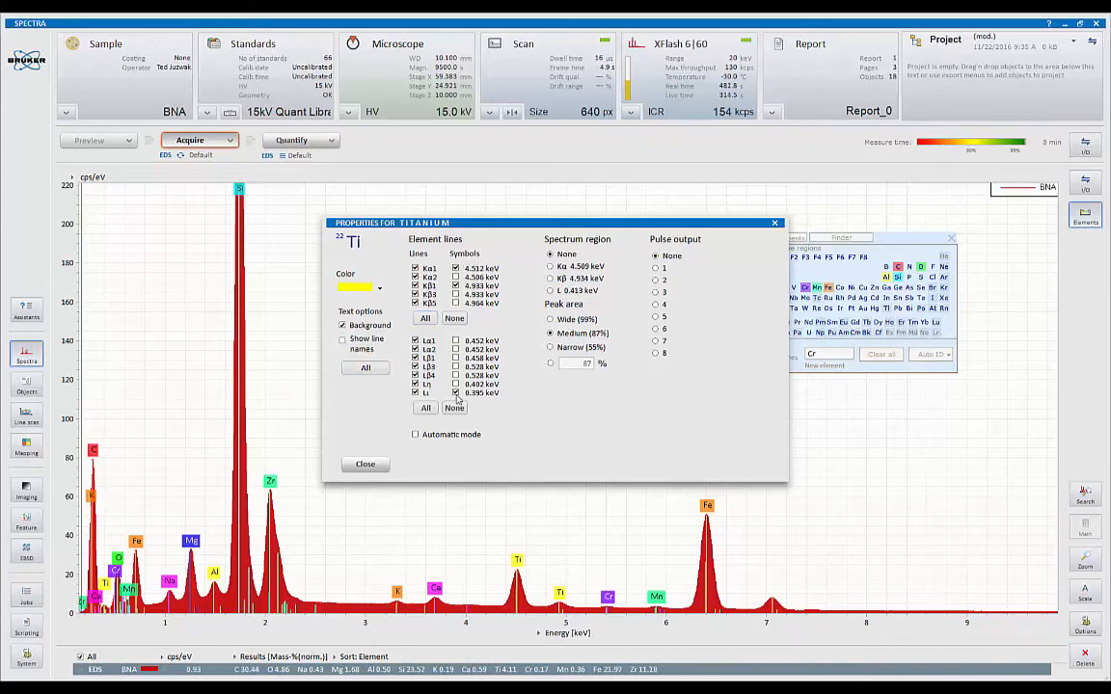
pyautogui.click(361, 467)
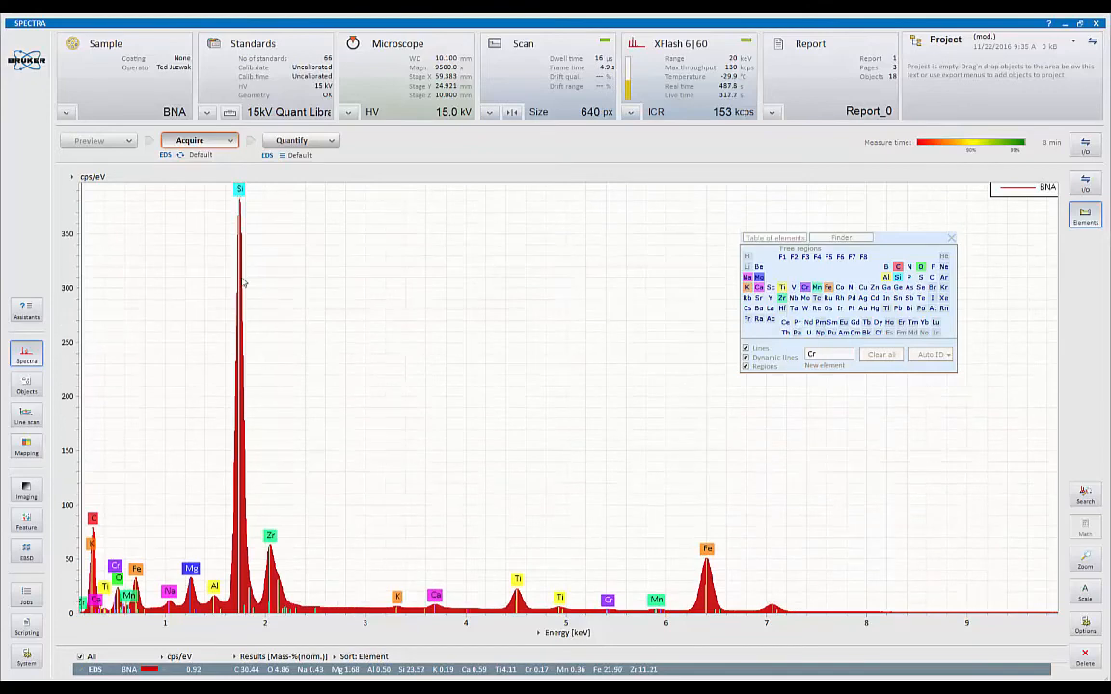
# Add the labelled spectrum to the report.
pyautogui.click(1084, 191)
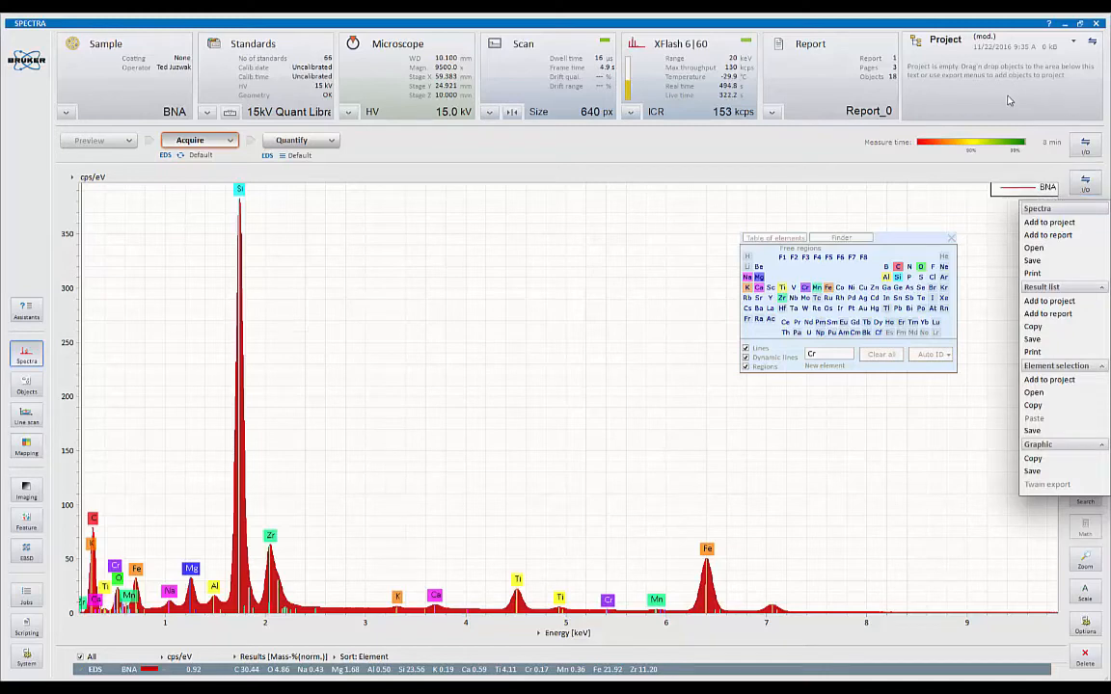
pyautogui.click(1042, 236)
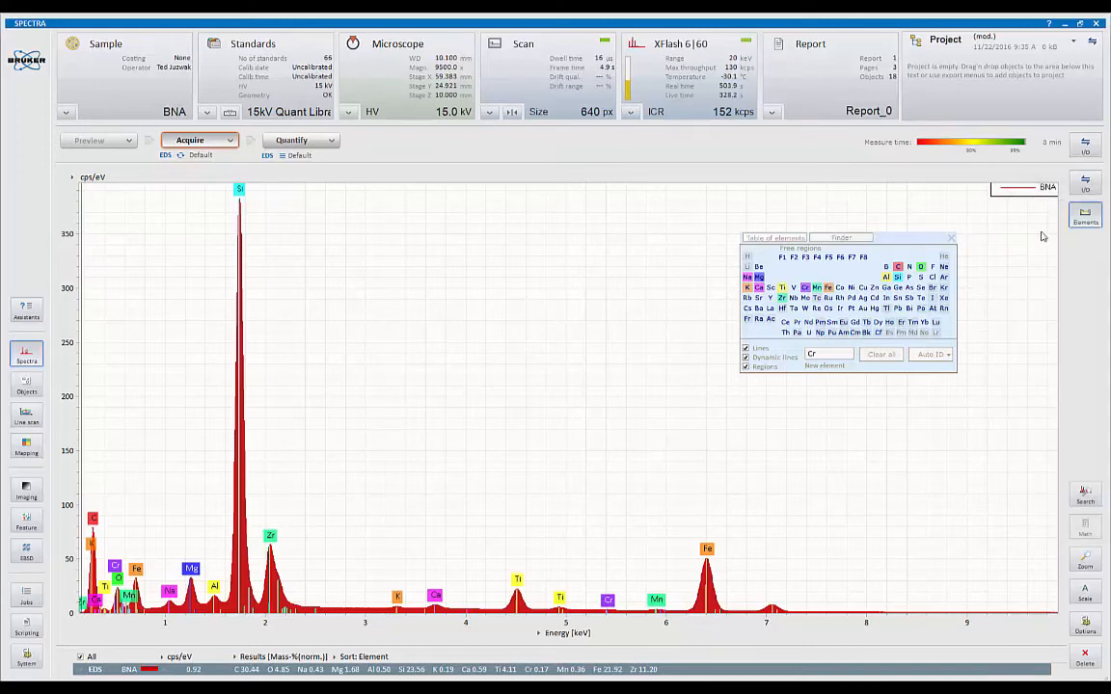
# Check the added spectrum on its report page, close the report, and restart the spectrum acquisition.
pyautogui.click(773, 113)
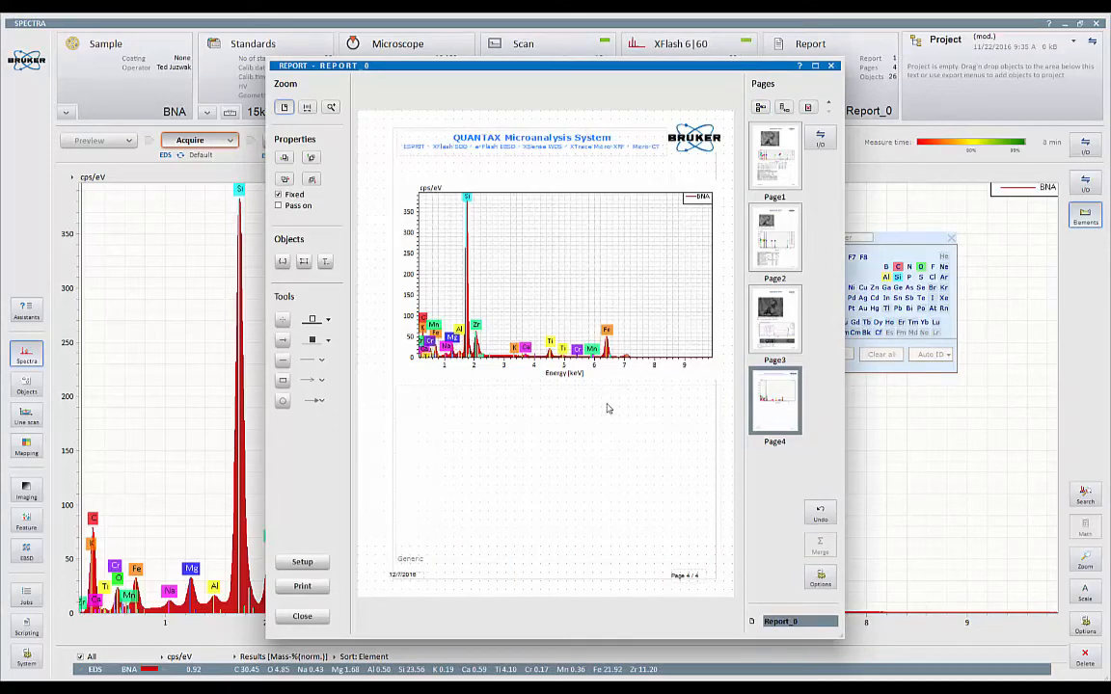
pyautogui.click(830, 67)
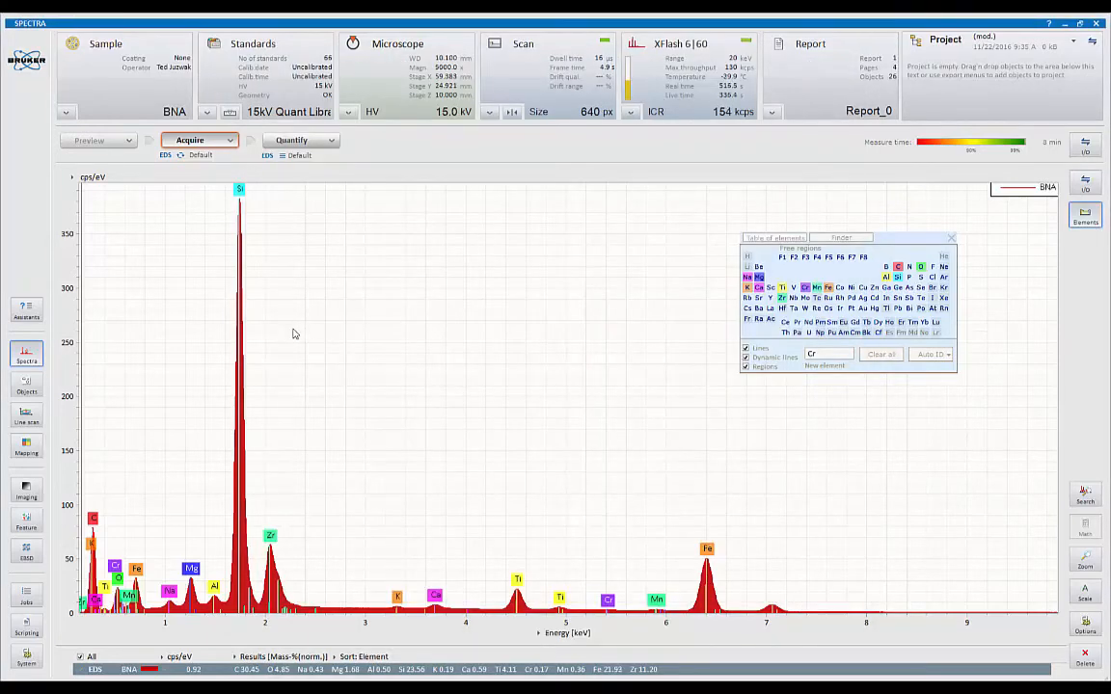
pyautogui.click(198, 143)
pyautogui.click(198, 142)
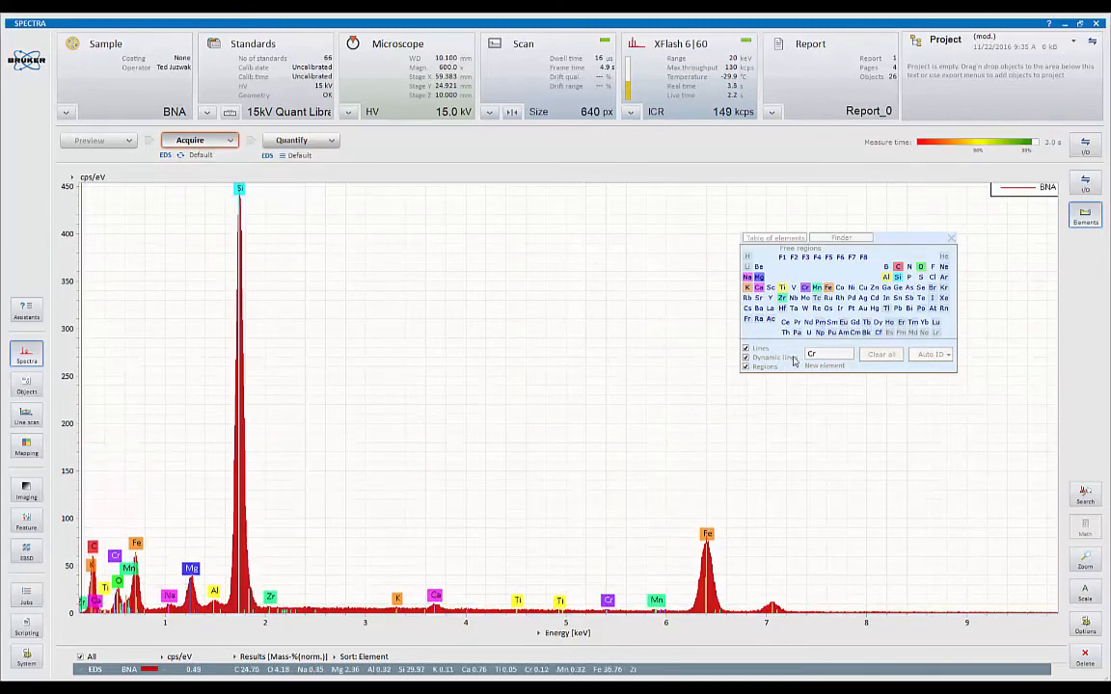
# Clear all elements from the previous identification and add sodium and aluminium to the new spectrum's elements.
pyautogui.click(880, 354)
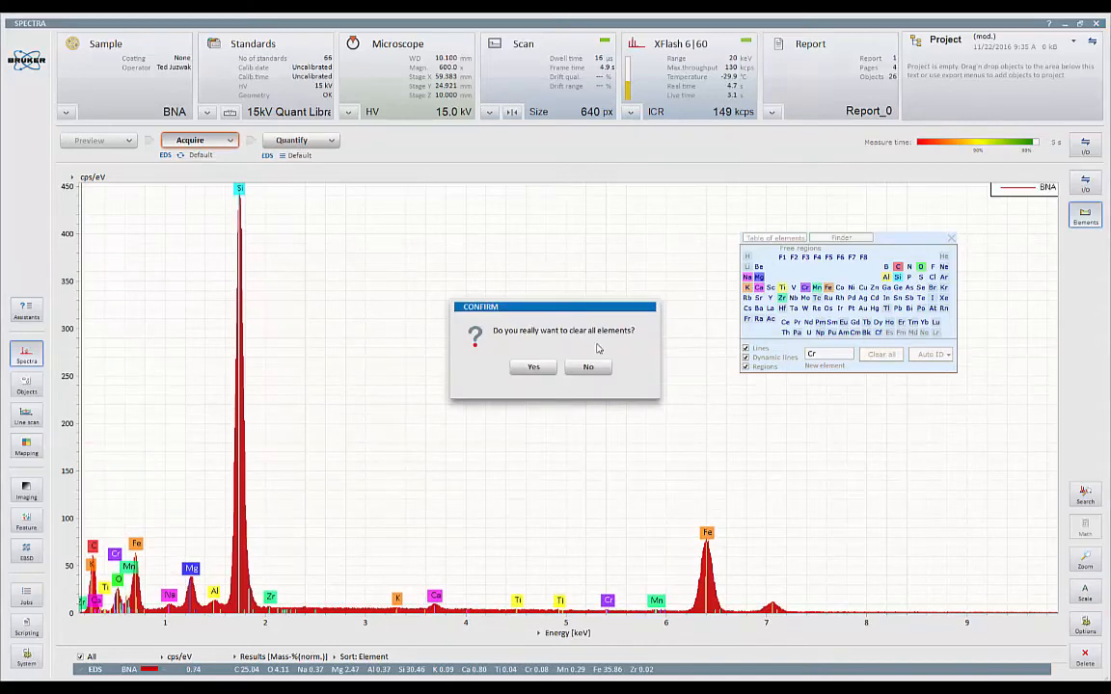
pyautogui.click(540, 368)
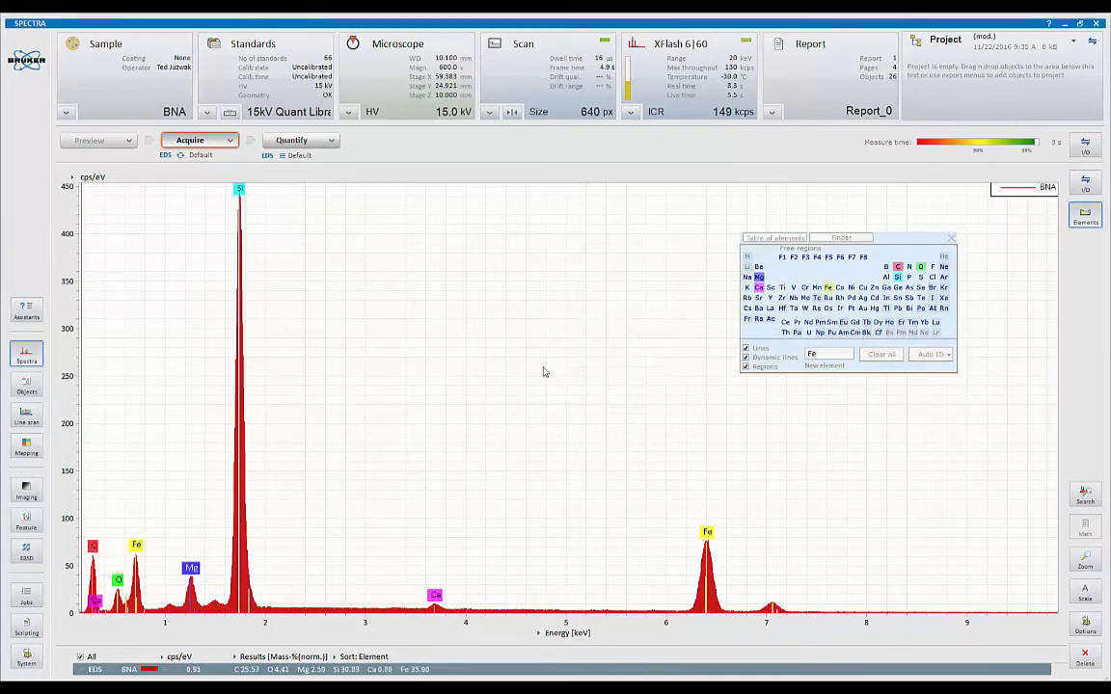
pyautogui.click(747, 277)
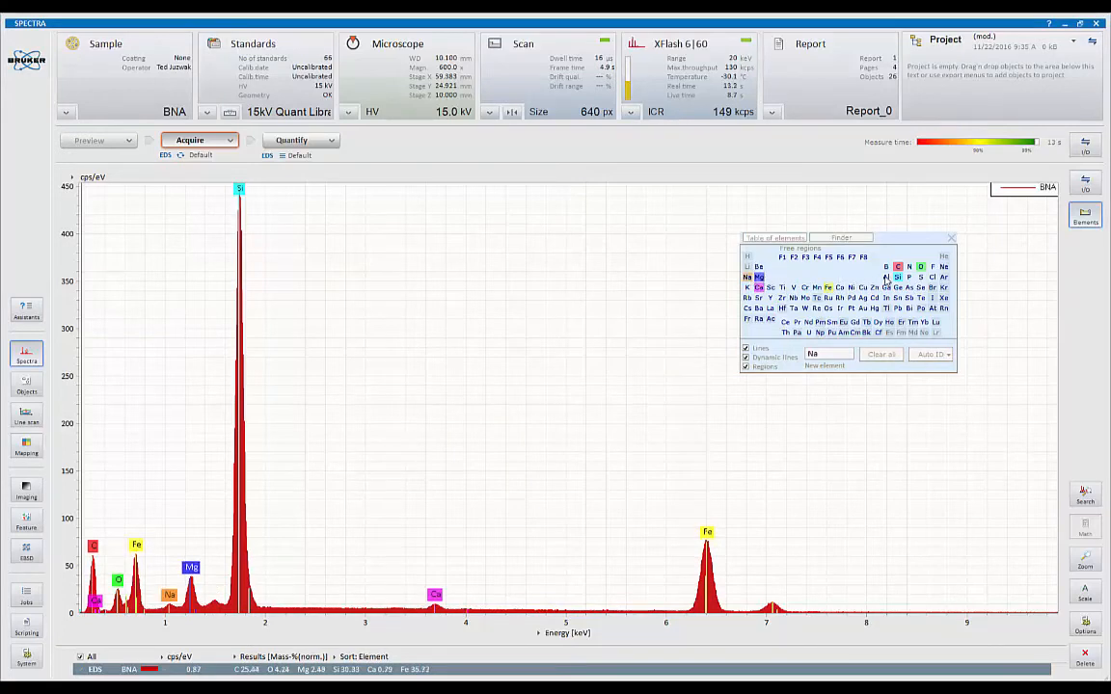
pyautogui.click(886, 276)
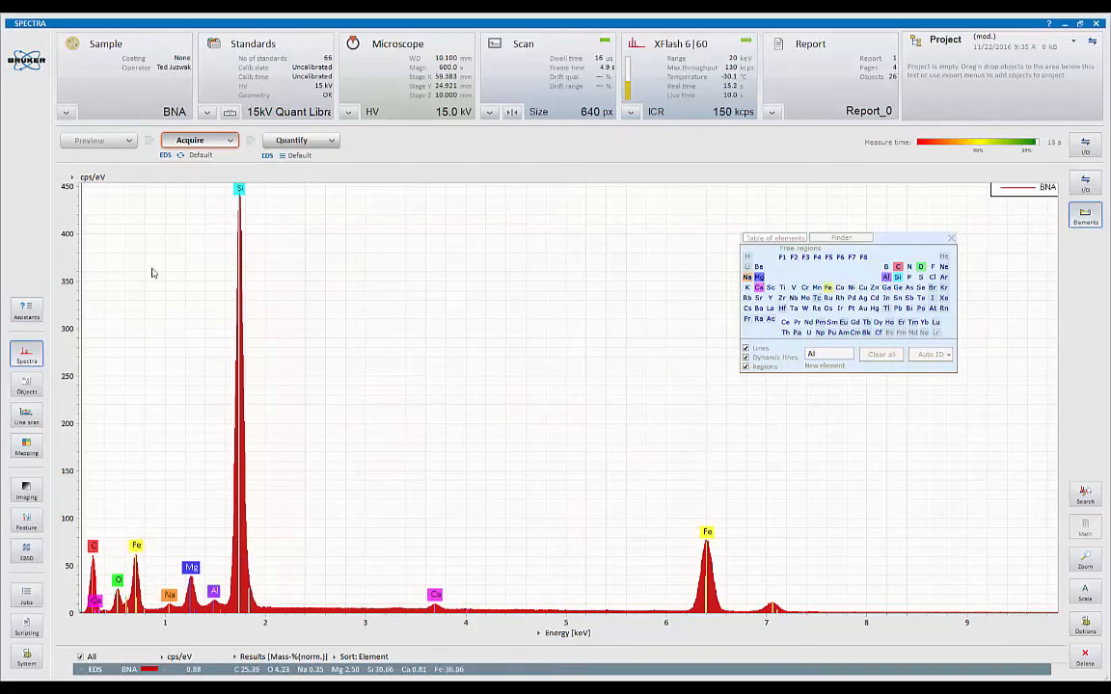
# Add the new labelled spectrum to the report and check its placement on the report page.
pyautogui.click(1082, 187)
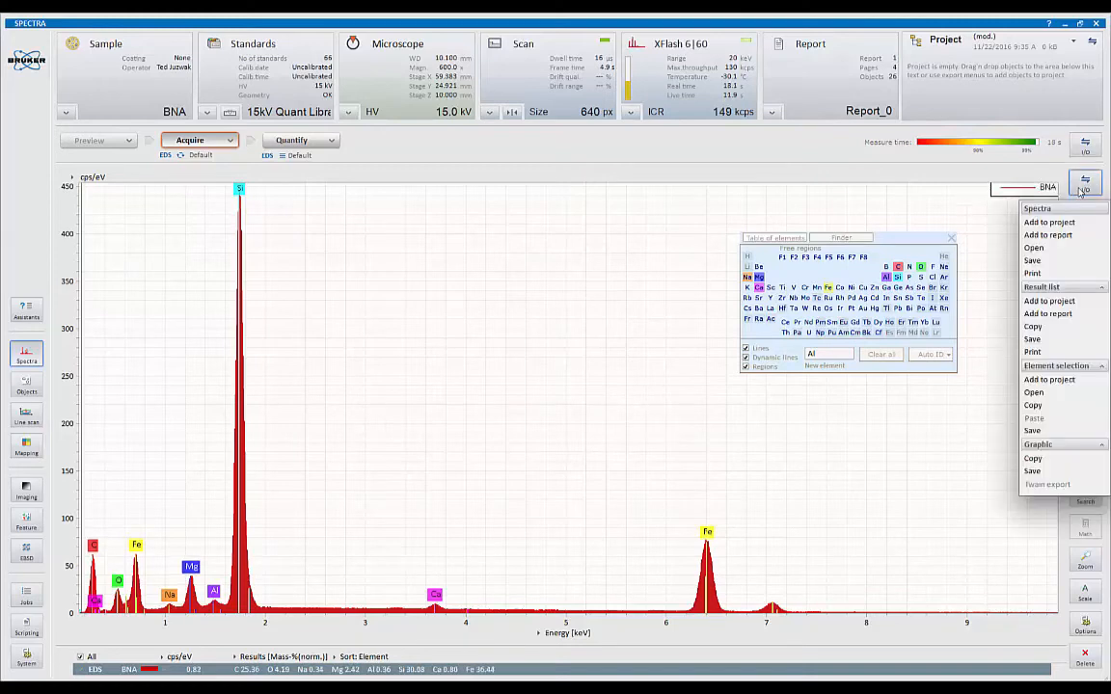
pyautogui.click(1077, 238)
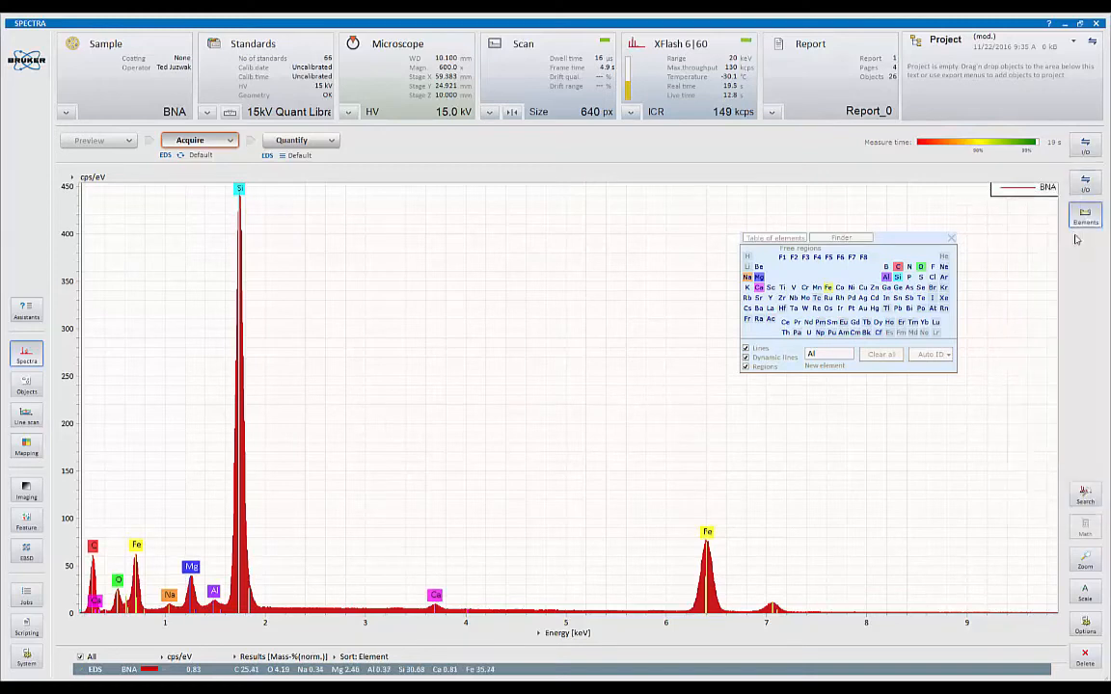
pyautogui.click(771, 112)
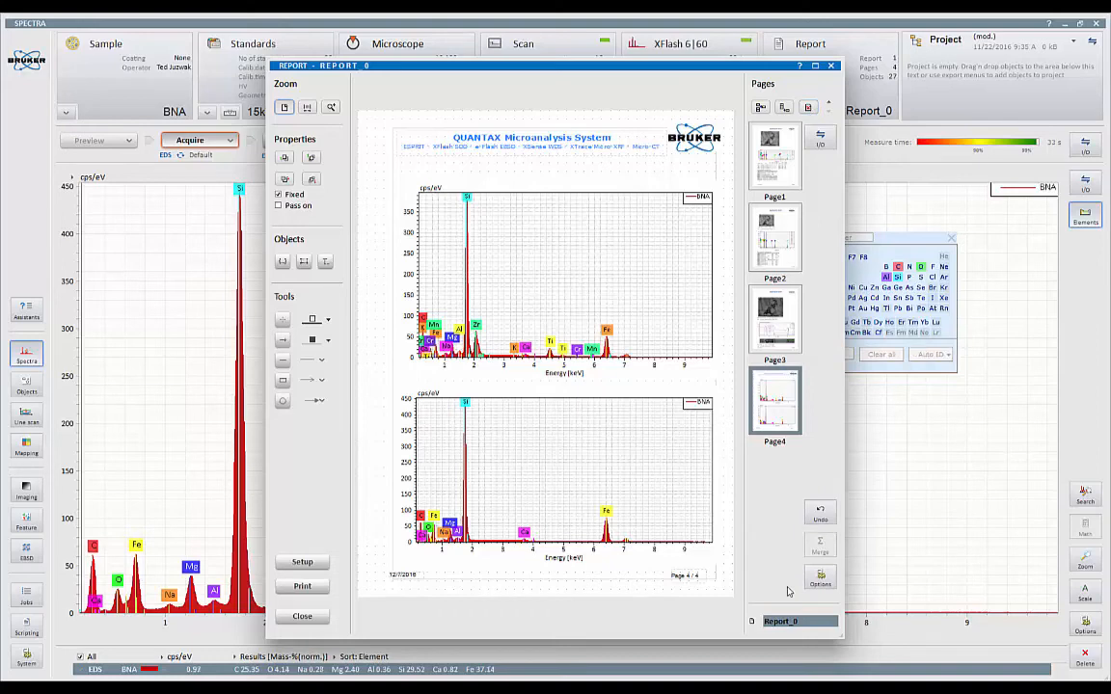
pyautogui.click(829, 67)
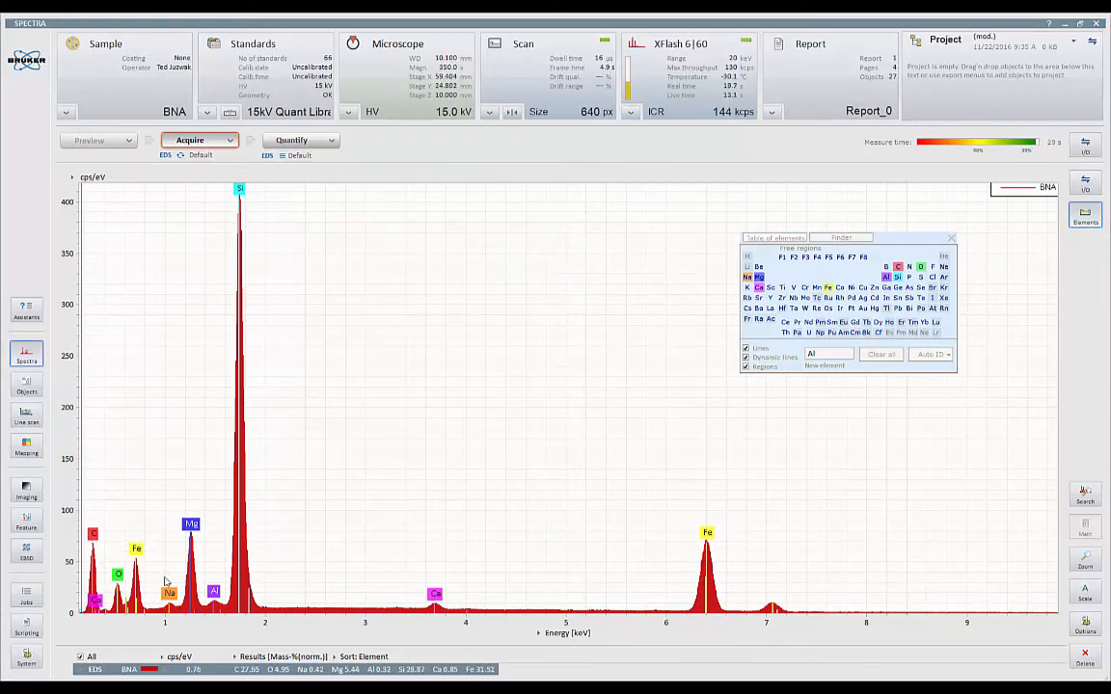
# Set the X axis range of the spectrum chart to 0.2–5.7 keV with manual chart scaling.
pyautogui.doubleClick(78, 391)
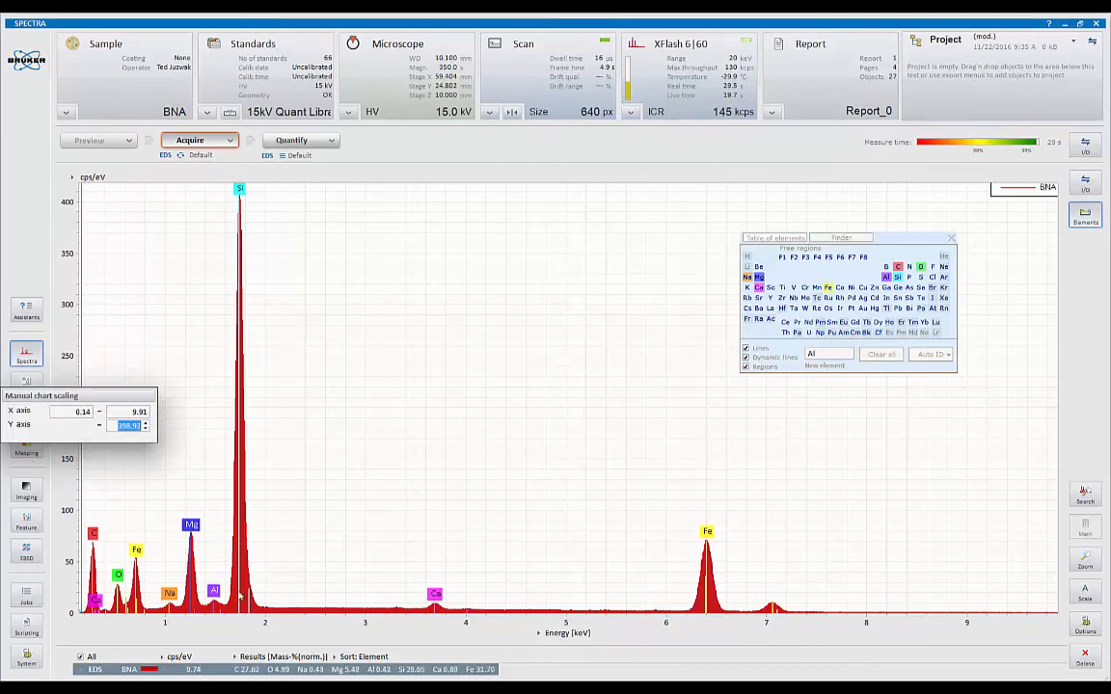
pyautogui.click(68, 411)
pyautogui.write('.2')
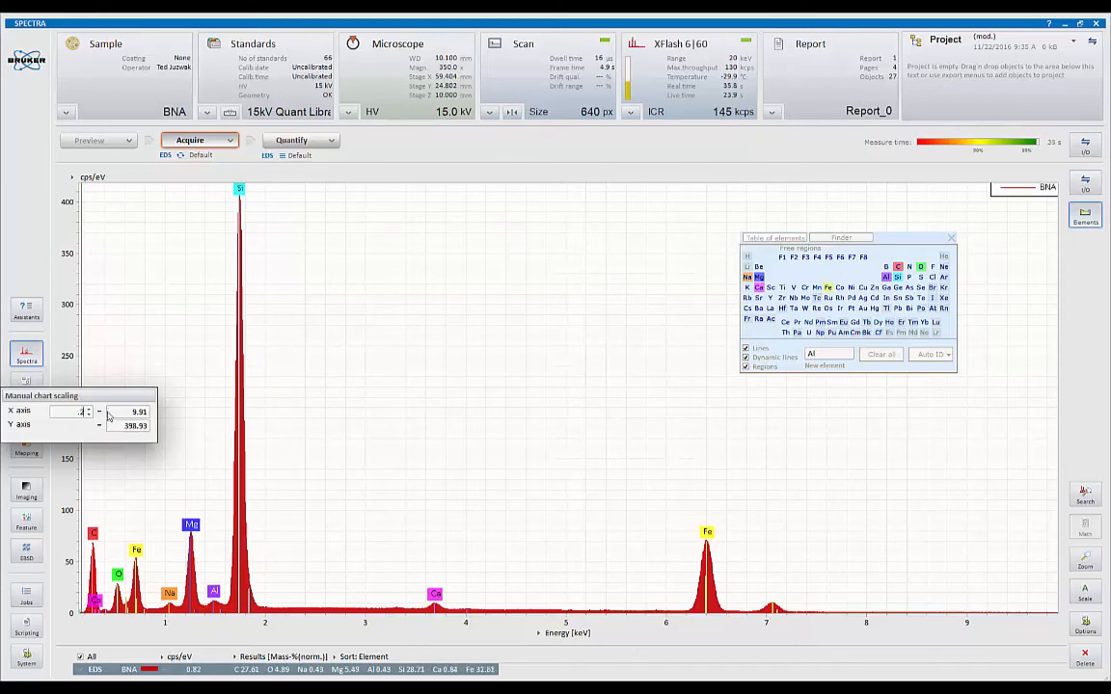
pyautogui.press('Tab')
pyautogui.write('5')
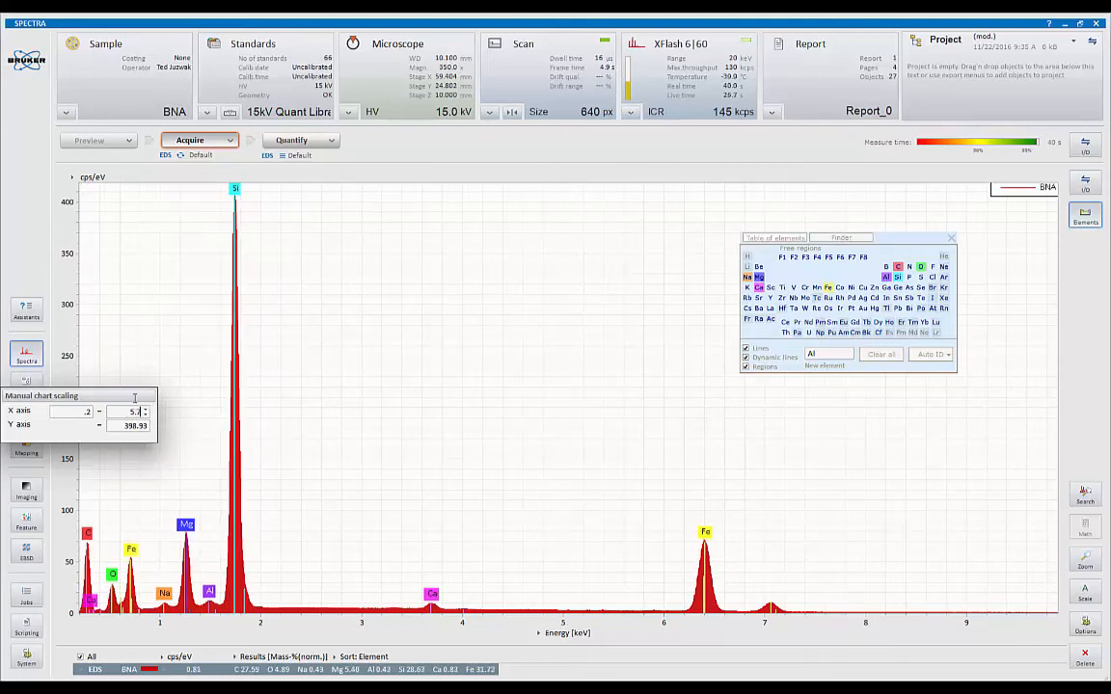
pyautogui.write('.7')
pyautogui.press('Return')
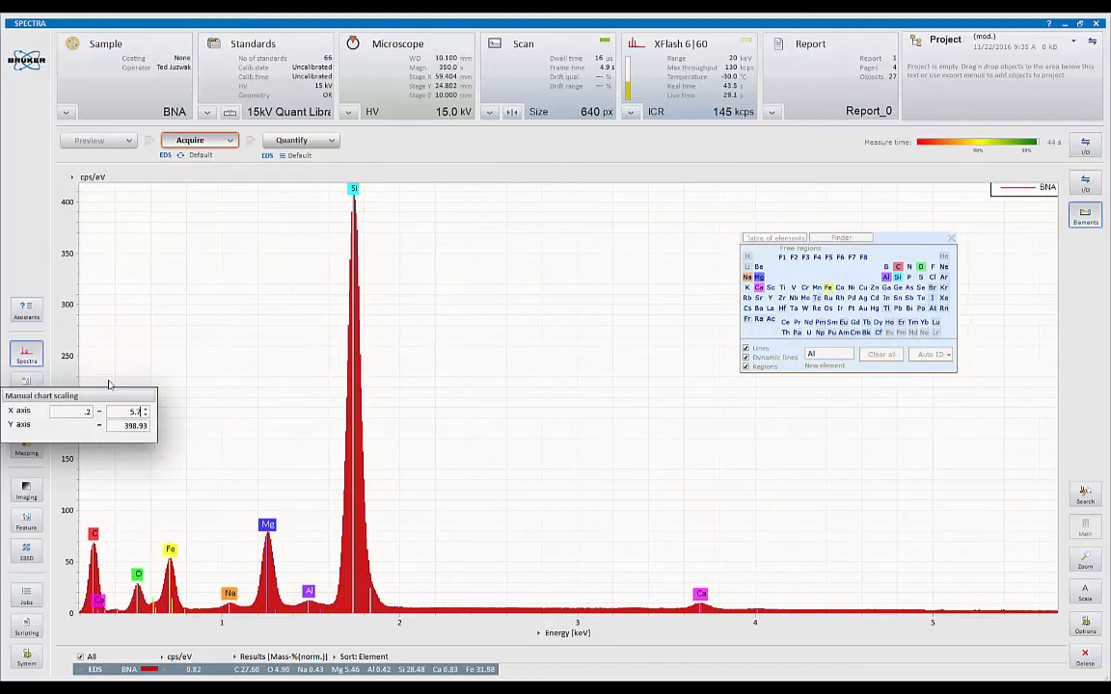
# Set the Y axis maximum of the spectrum chart to 200 and close the manual scaling.
pyautogui.doubleClick(127, 427)
pyautogui.write('20')
pyautogui.press('Return')
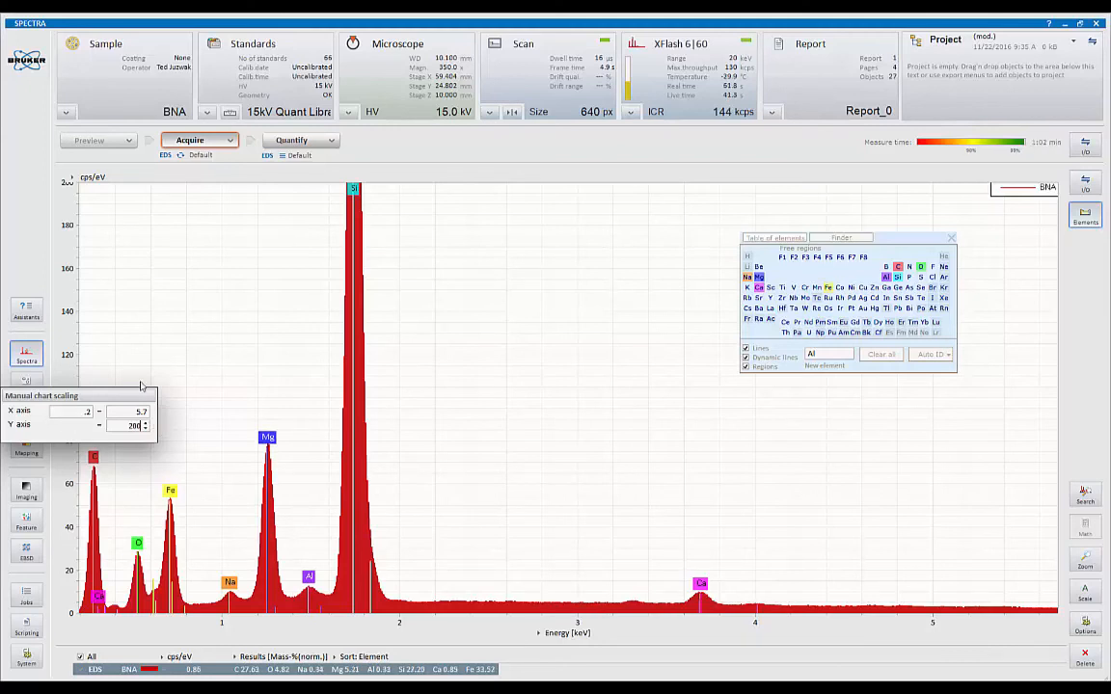
pyautogui.click(211, 357)
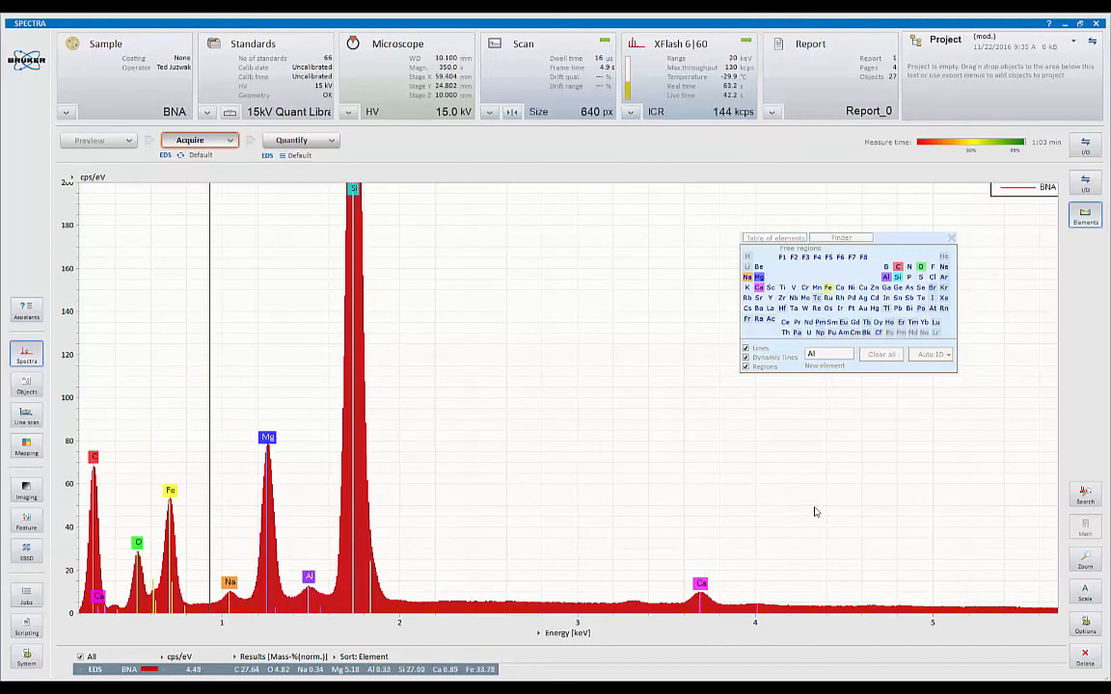
# Try logarithmic and square root scaling for the Y axis, turning each one off again.
pyautogui.click(1087, 625)
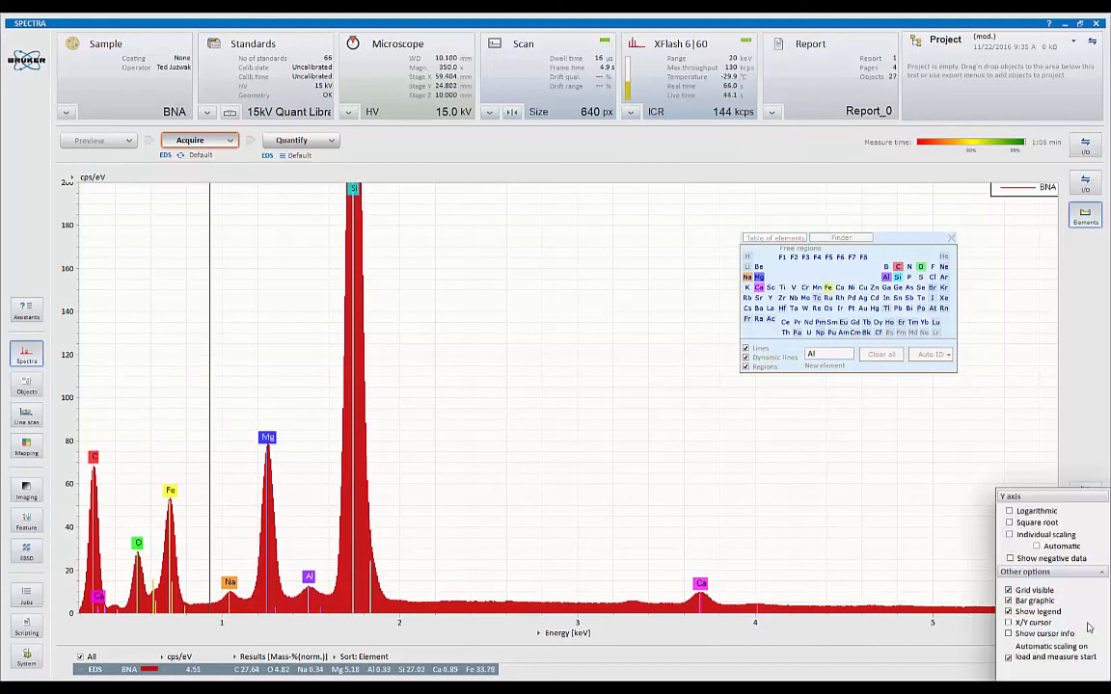
pyautogui.click(1050, 512)
pyautogui.click(1049, 512)
pyautogui.click(1040, 523)
pyautogui.click(1040, 523)
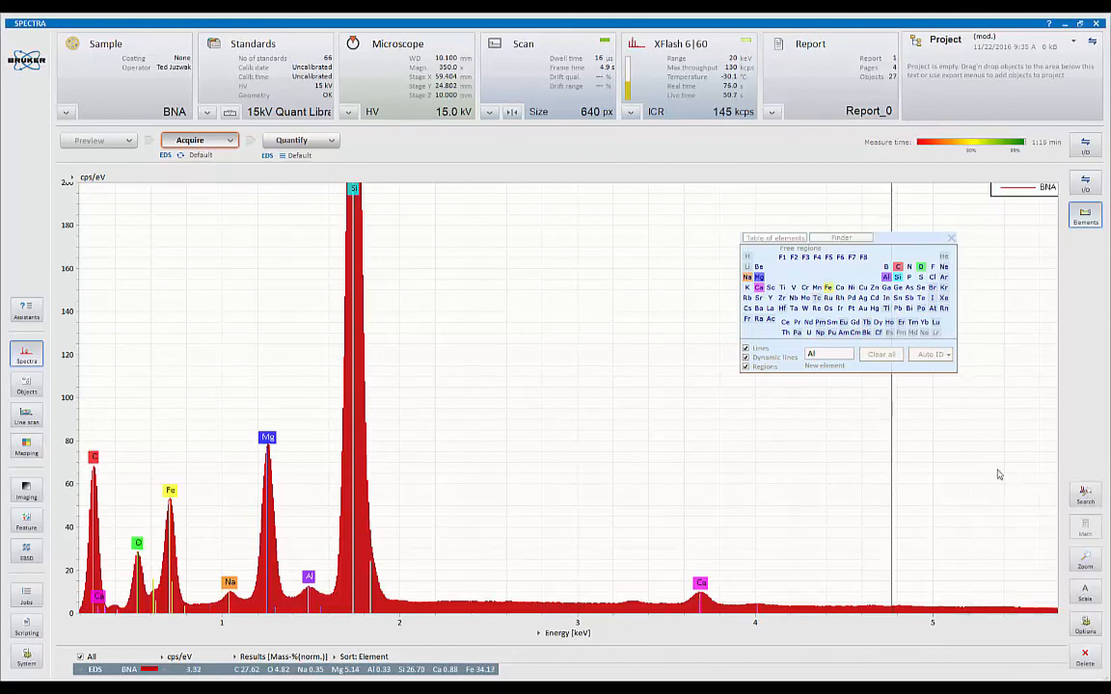
# Zoom the chart to the region from about 0.8 to 2.9 keV, and rescale it automatically to the whole spectrum.
pyautogui.click(1082, 560)
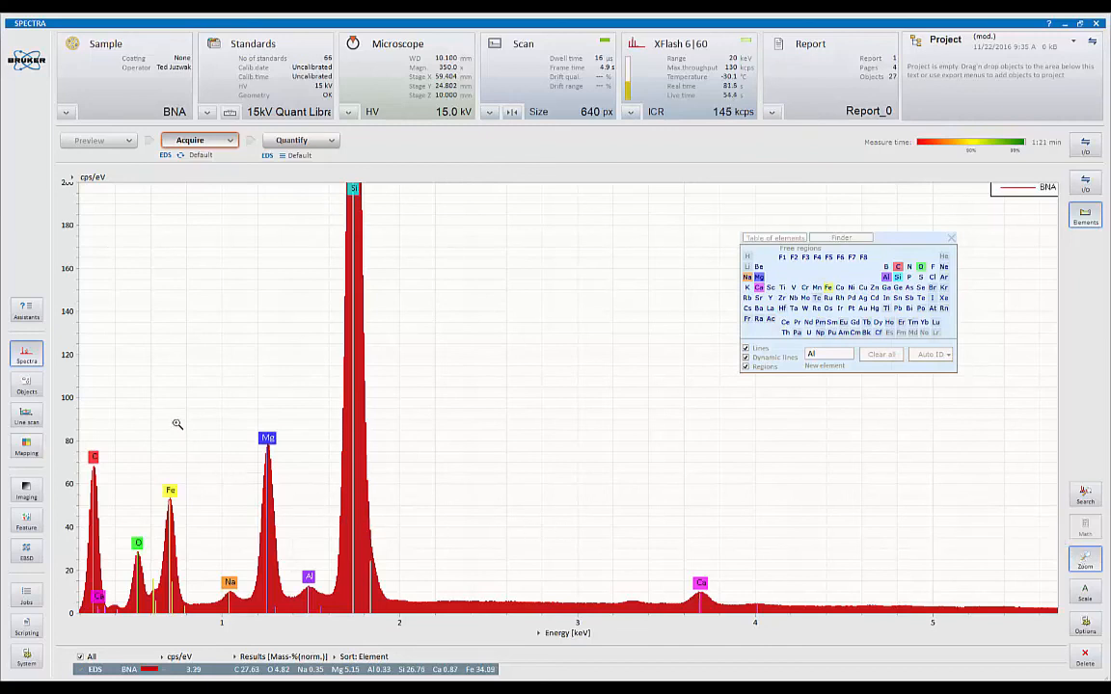
pyautogui.moveTo(326, 412); pyautogui.dragTo(559, 415)
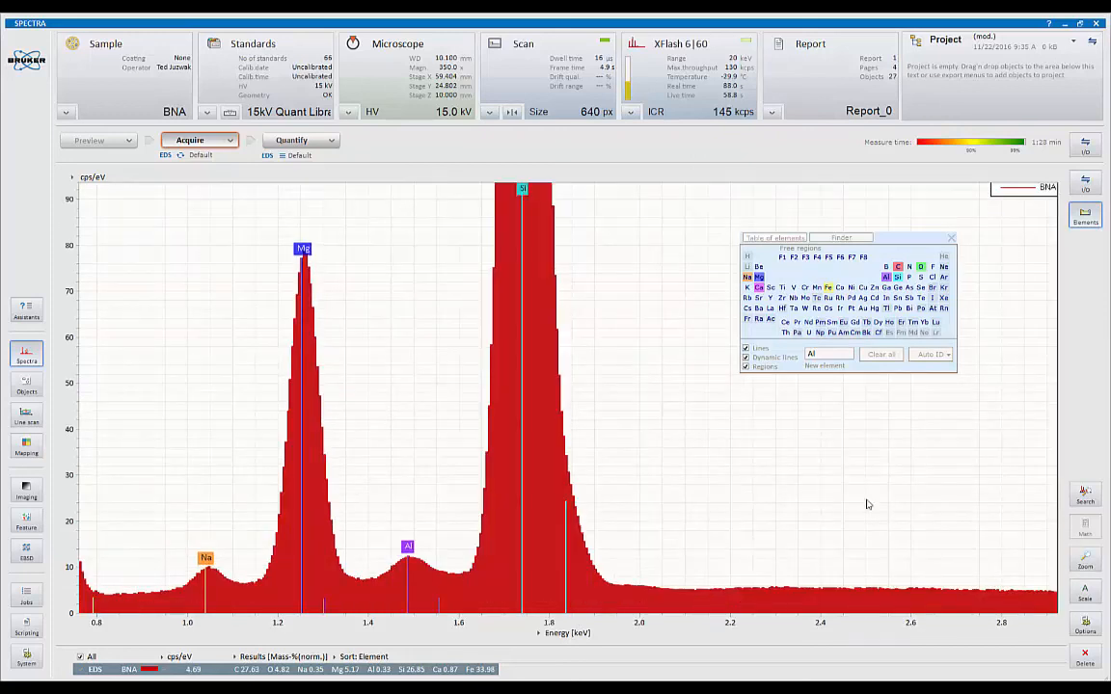
pyautogui.click(1083, 595)
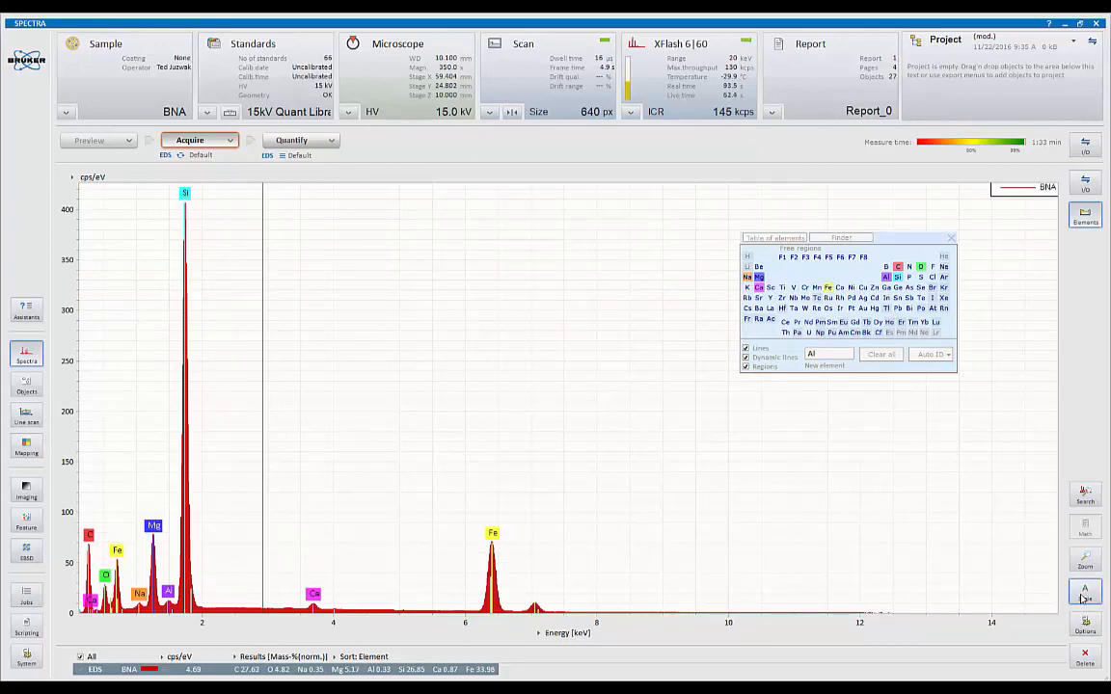
# Examine the source and sensitivity settings for searching similar spectra, and close them without starting a search.
pyautogui.click(1086, 494)
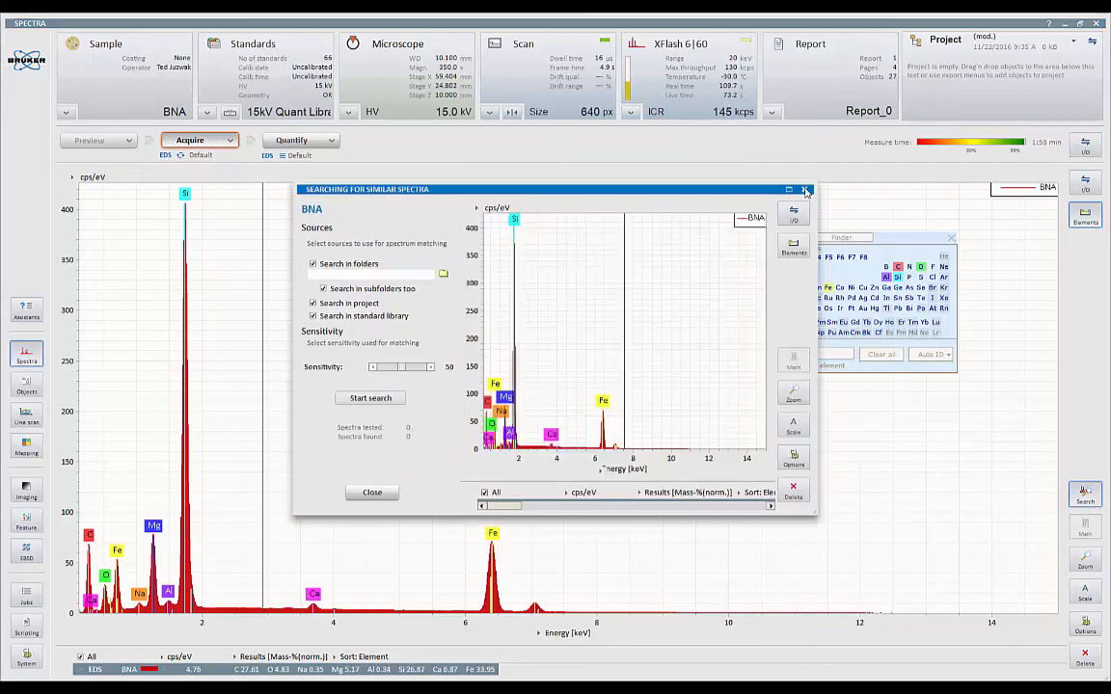
pyautogui.click(804, 190)
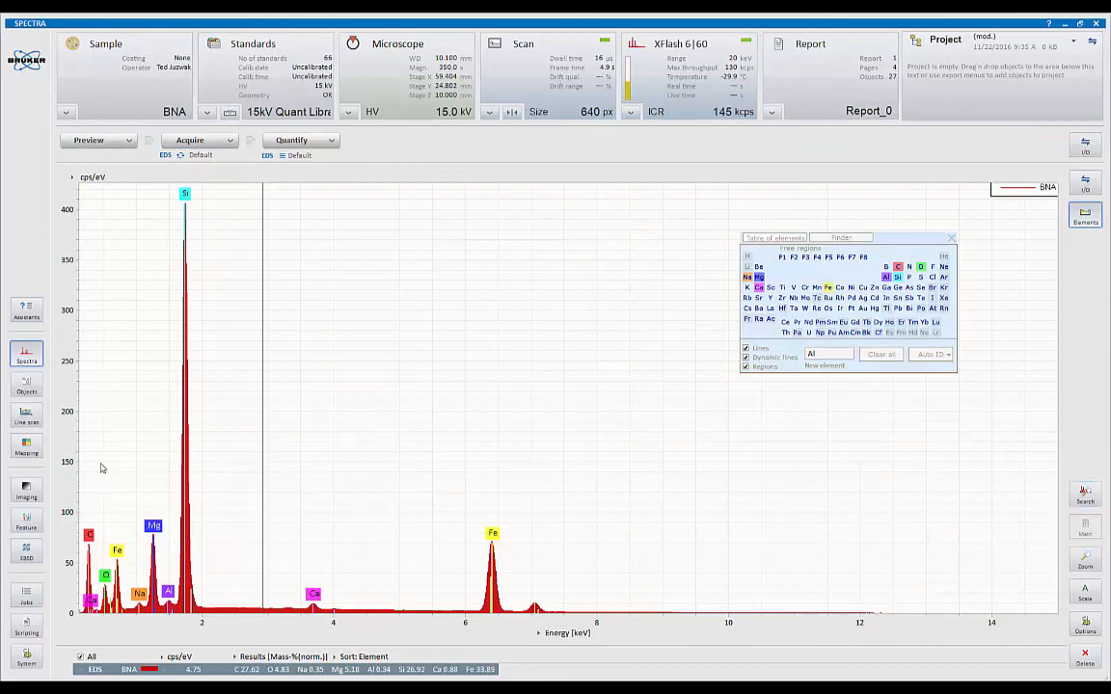
# Stretch the energy axis so the chart extends to about 8 keV.
pyautogui.scroll(2, 72, 473)
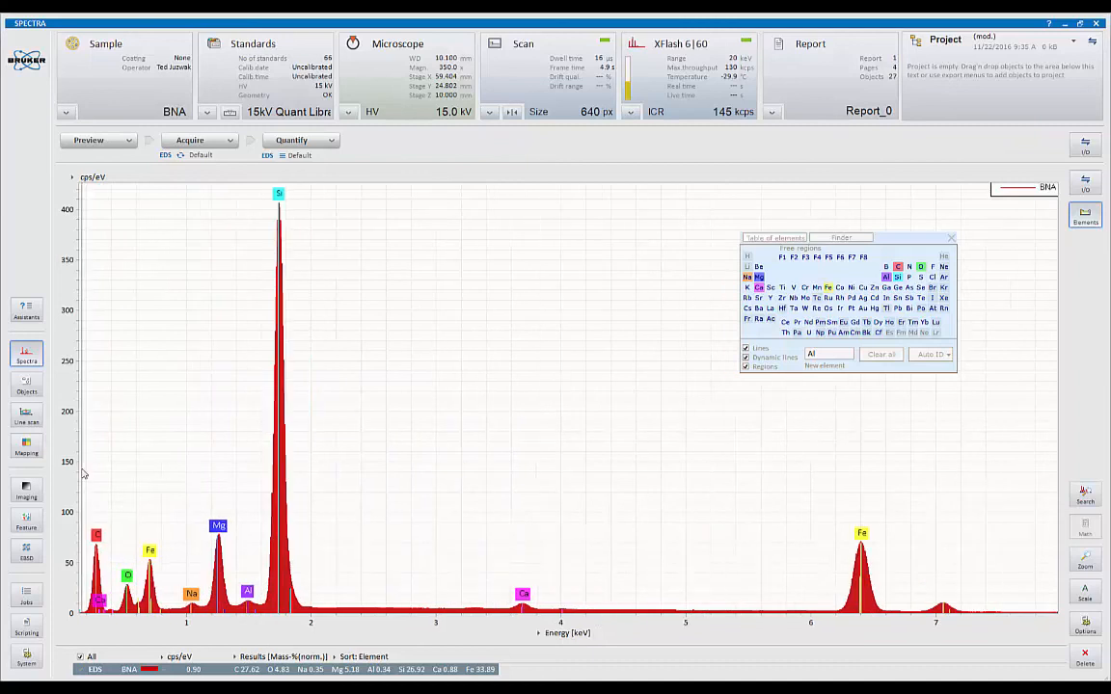